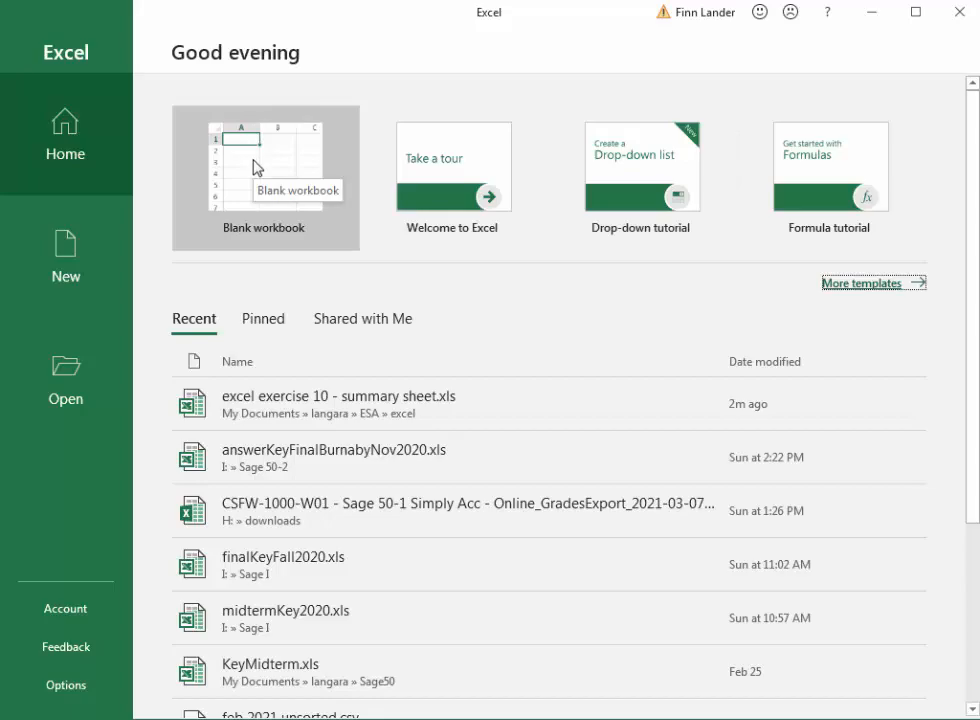
Step: Create a new blank workbook
left_click(255, 167)
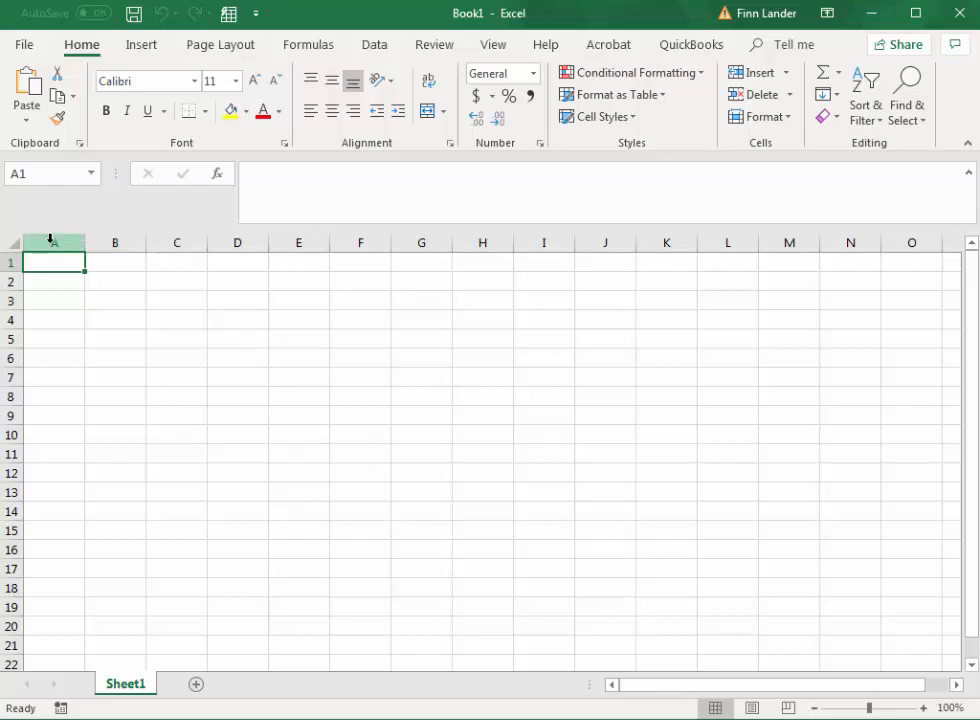
Step: Select whole columns B and A, whole rows 1 through 4 one at a time, and finally cell A1
left_click(114, 241)
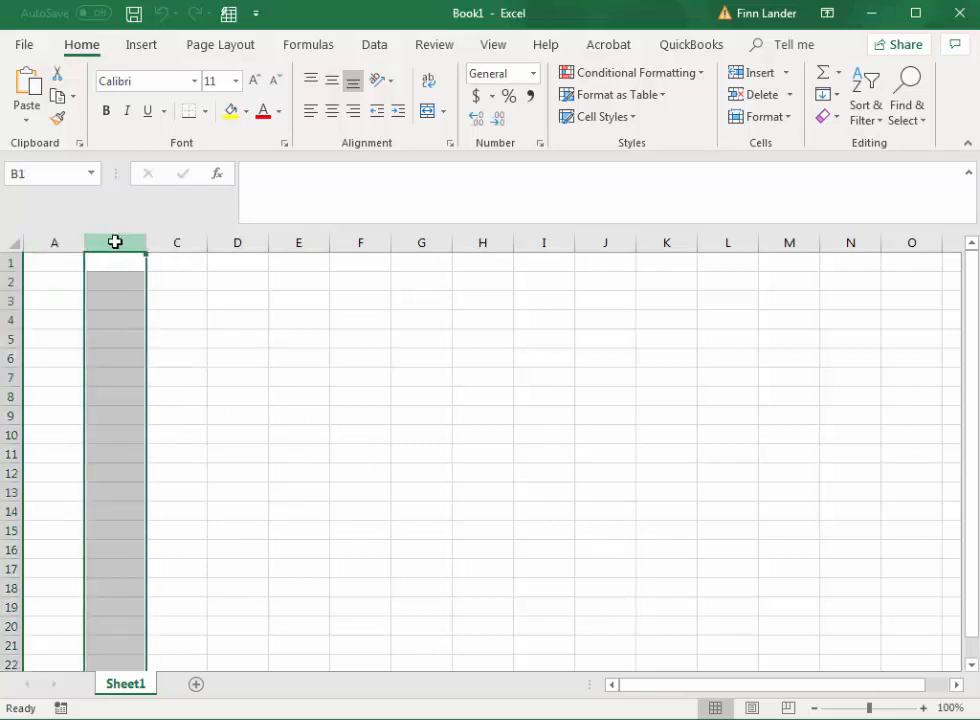
left_click(53, 241)
left_click(10, 262)
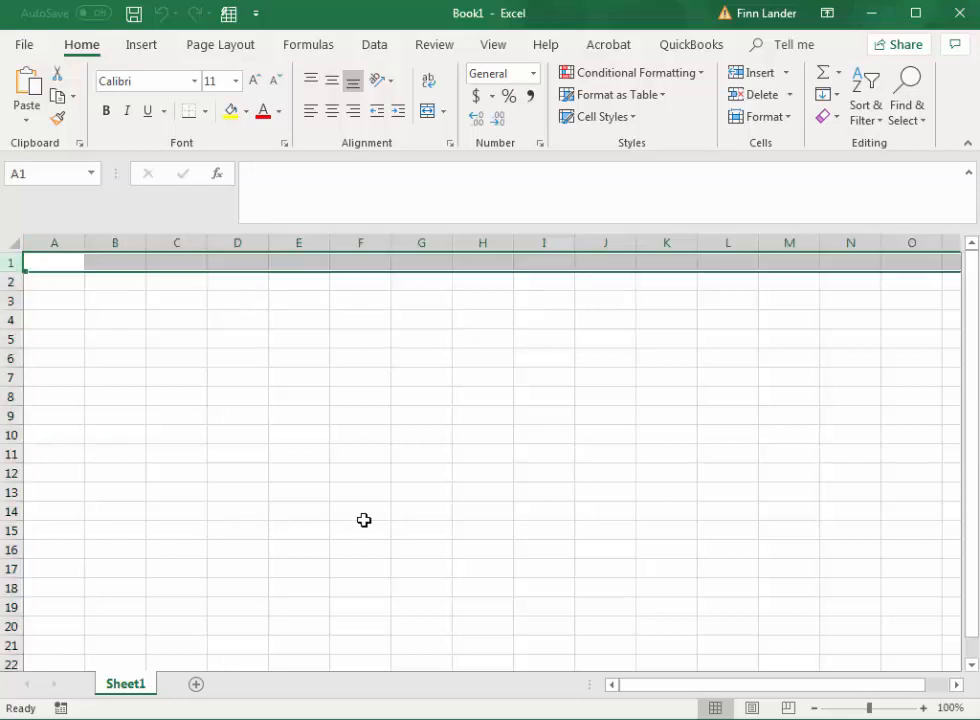
left_click(10, 281)
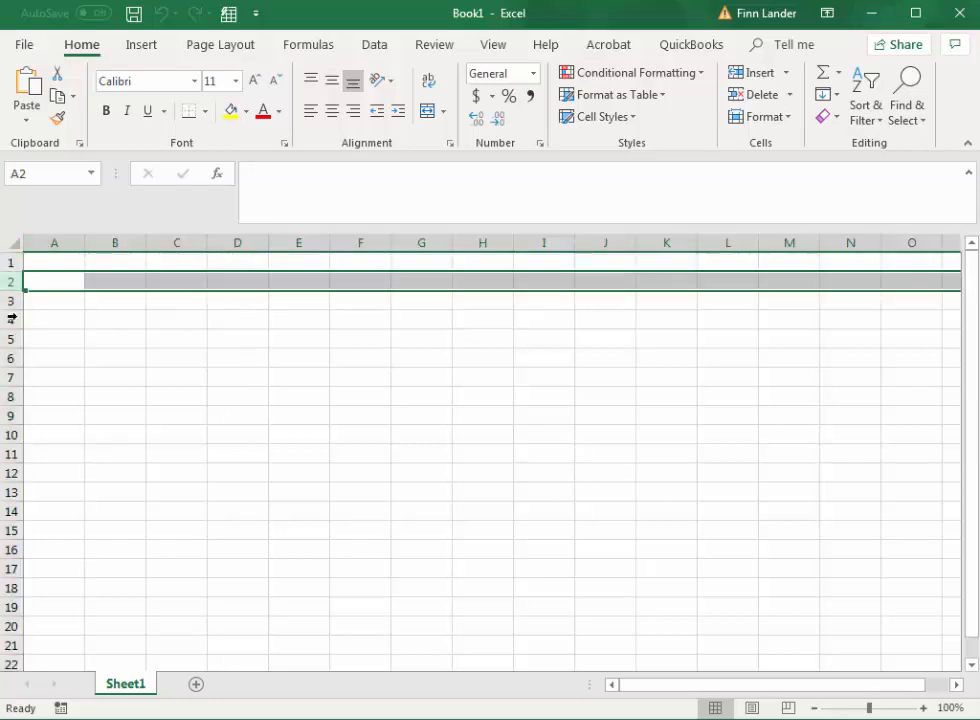
left_click(6, 300)
left_click(9, 319)
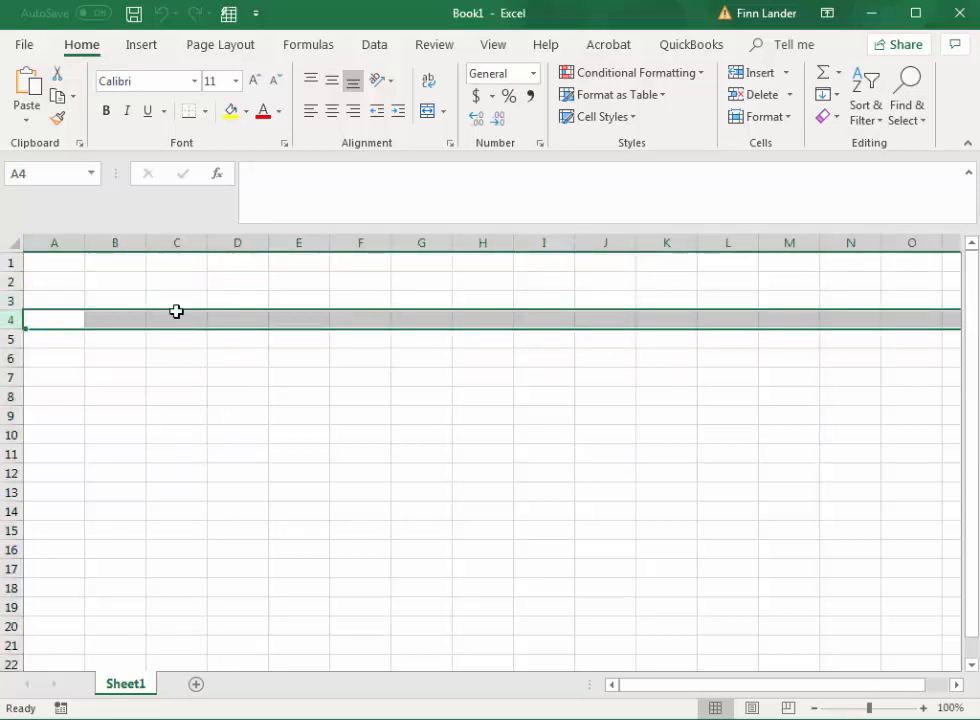
left_click(61, 264)
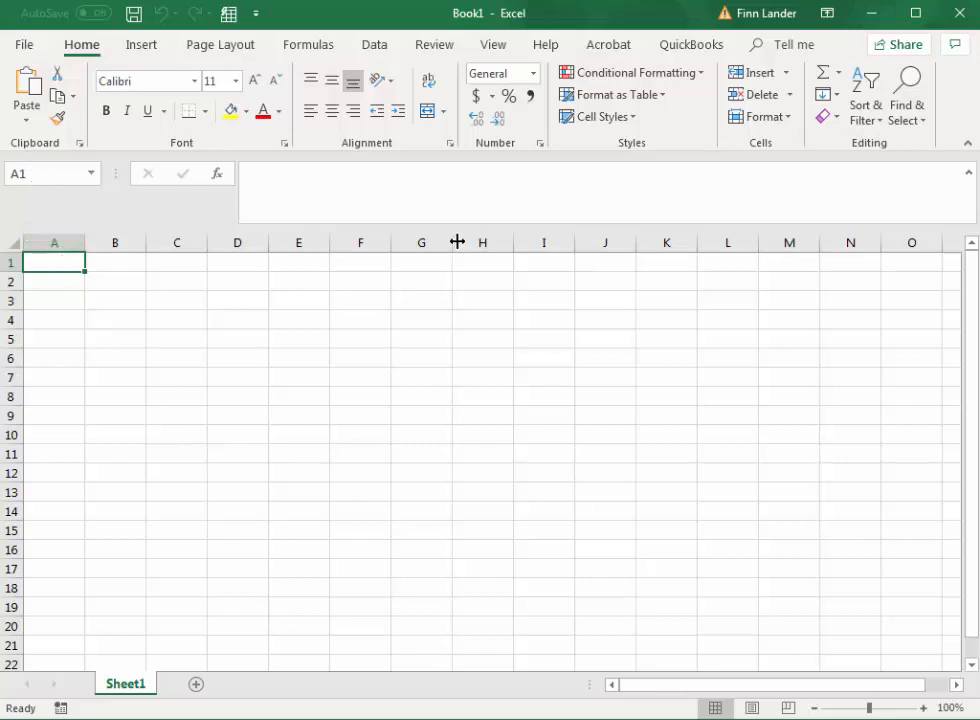
Step: Select cell H14, and go directly to cell CC225 by entering its reference
left_click(487, 516)
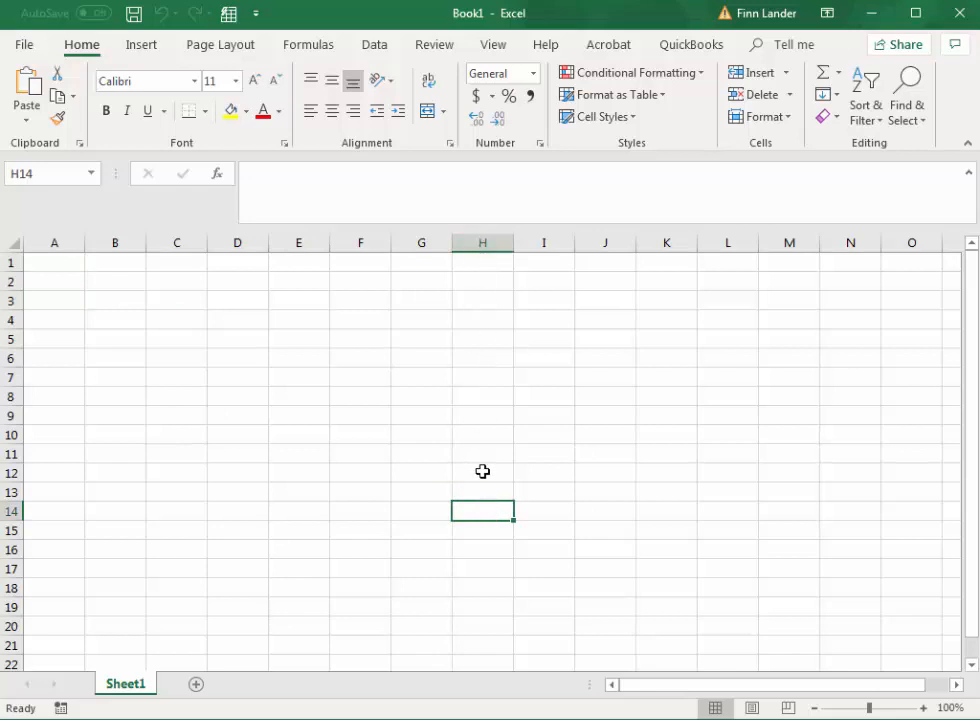
left_click(55, 173)
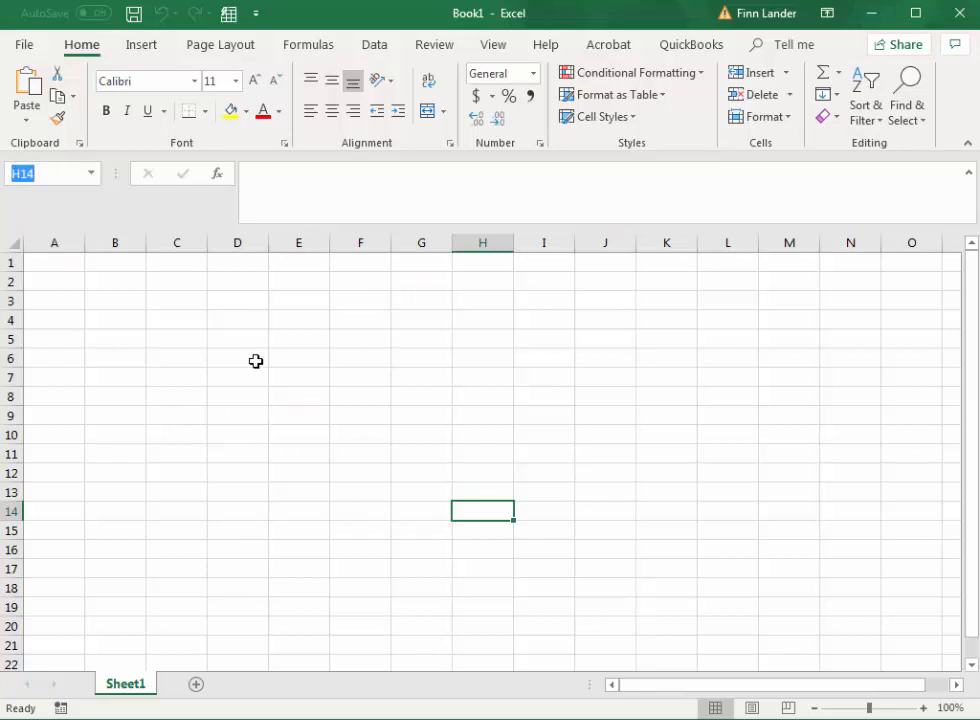
type("cc225")
key("Return")
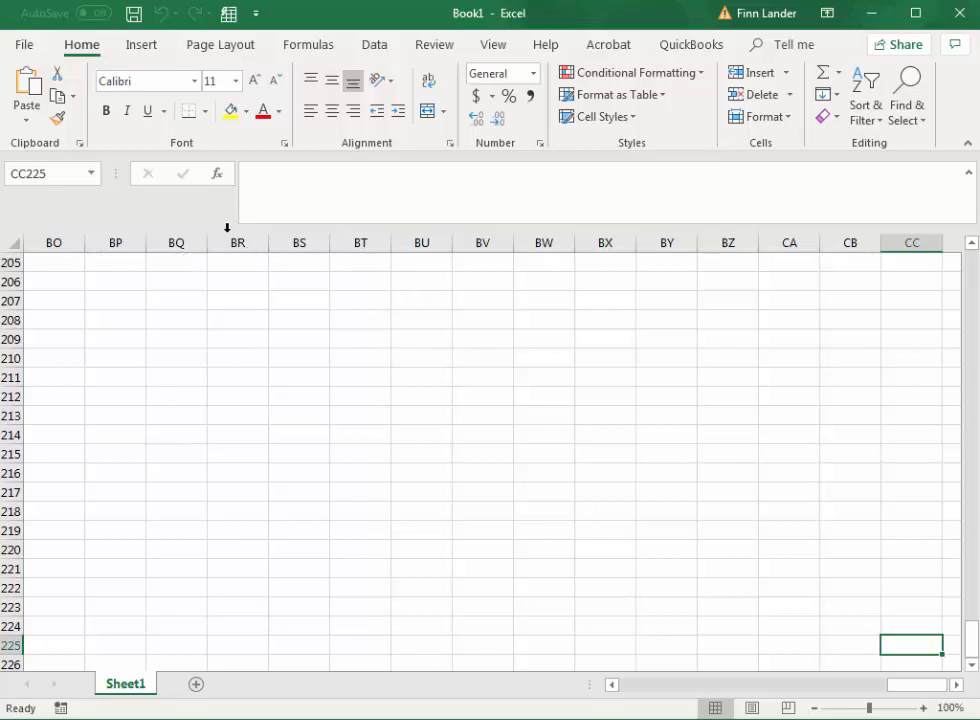
Step: Select cell U213, and jump from it to the last row and last column of the sheet
left_click_drag(906, 686, 705, 698)
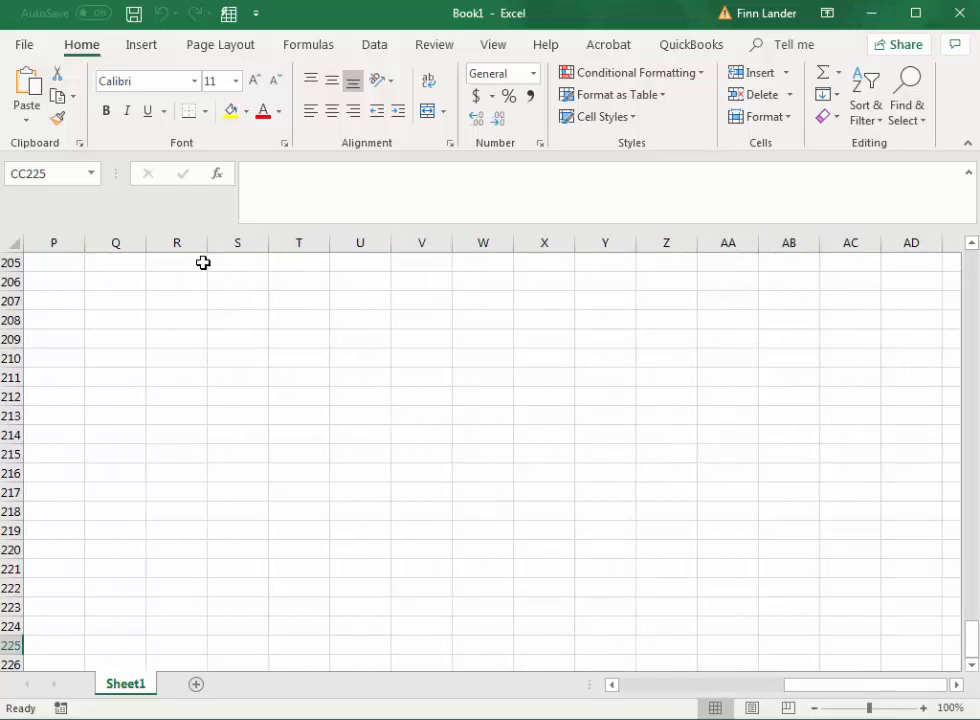
left_click(355, 420)
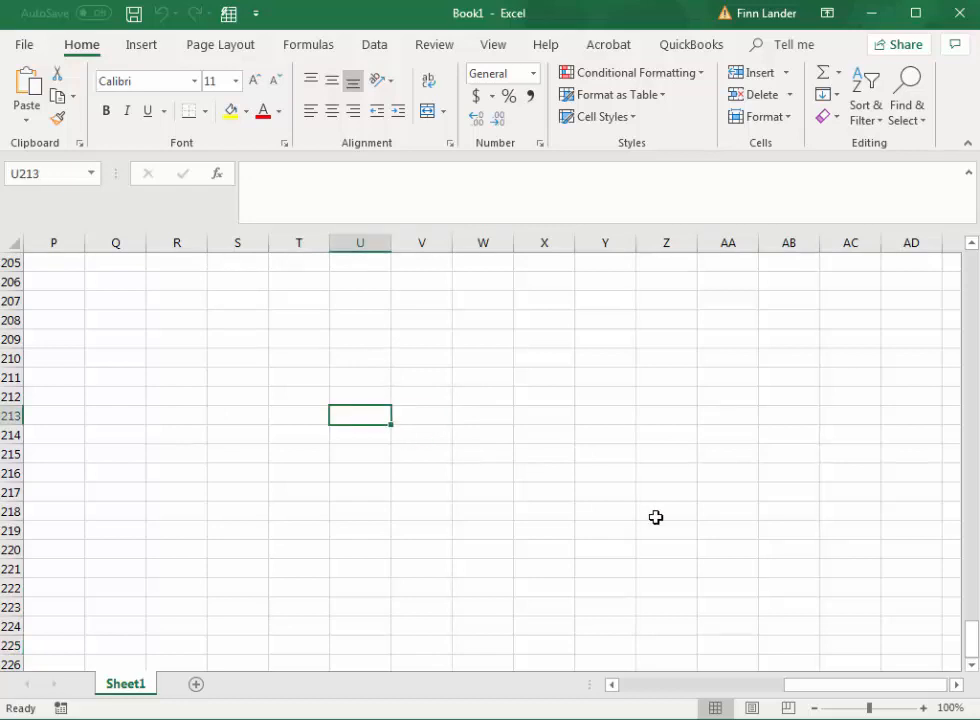
key("ctrl+Down")
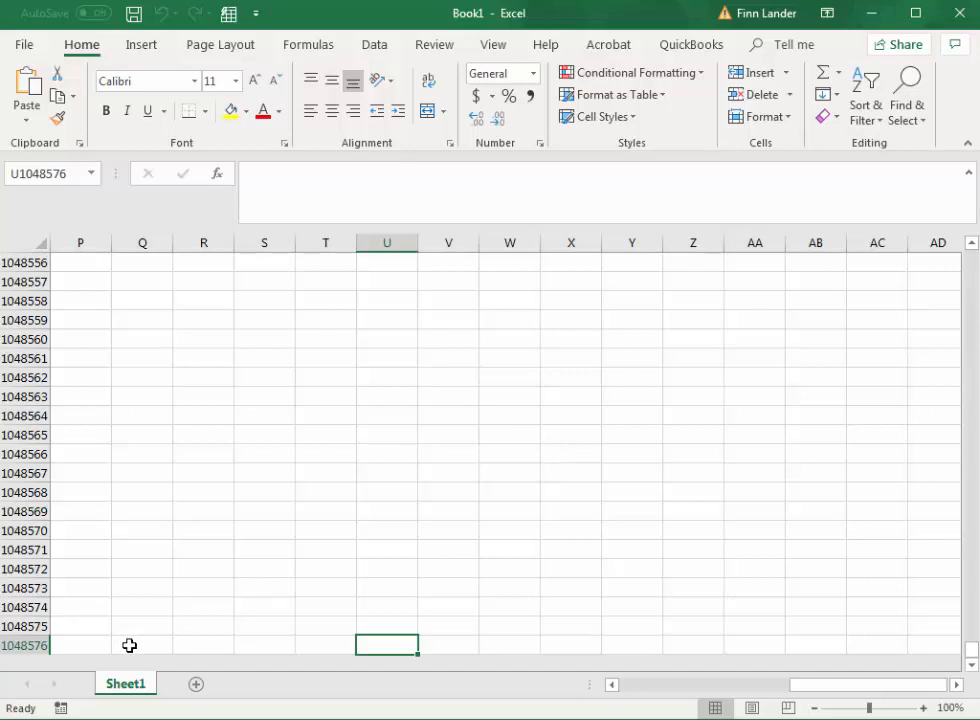
key("ctrl+Right")
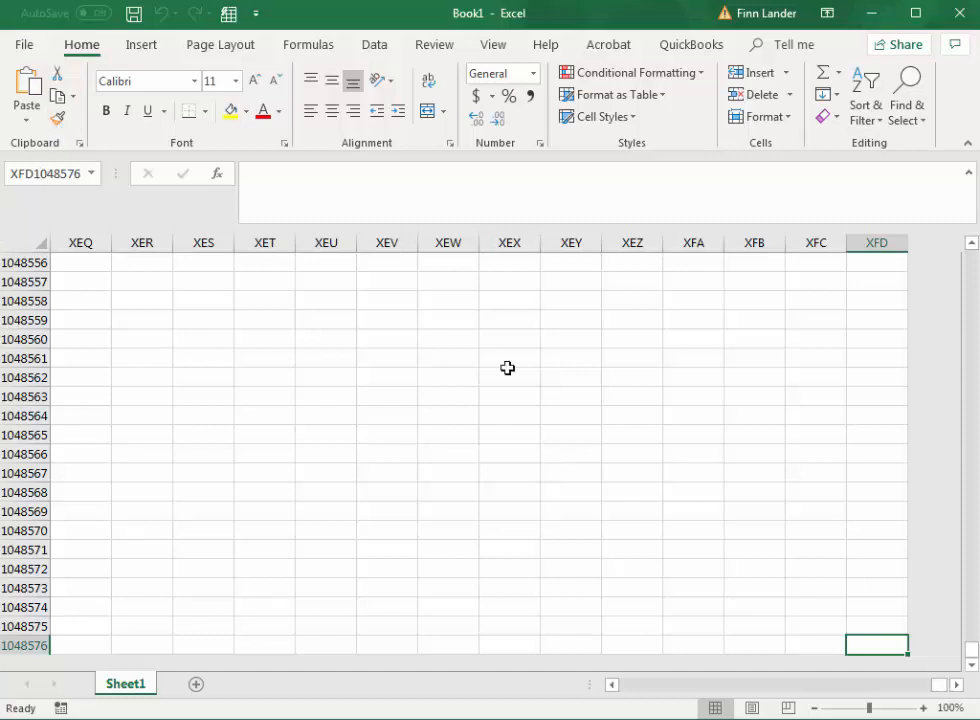
Step: Return to the start of the sheet, and jump to its last column and last row again
key("ctrl+Home")
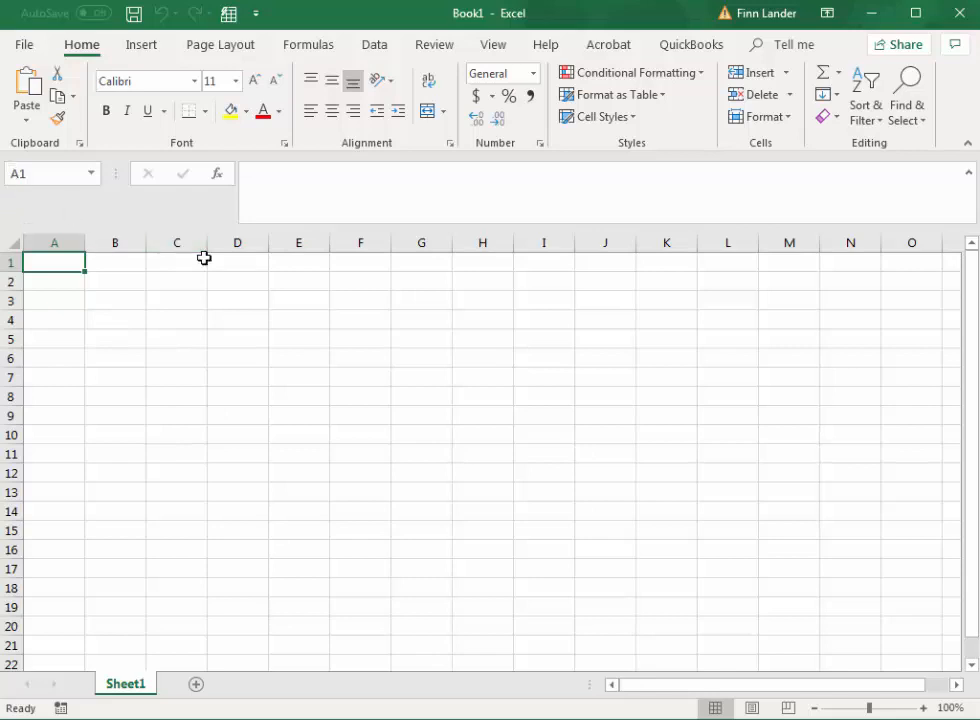
key("ctrl+Right")
key("ctrl+Down")
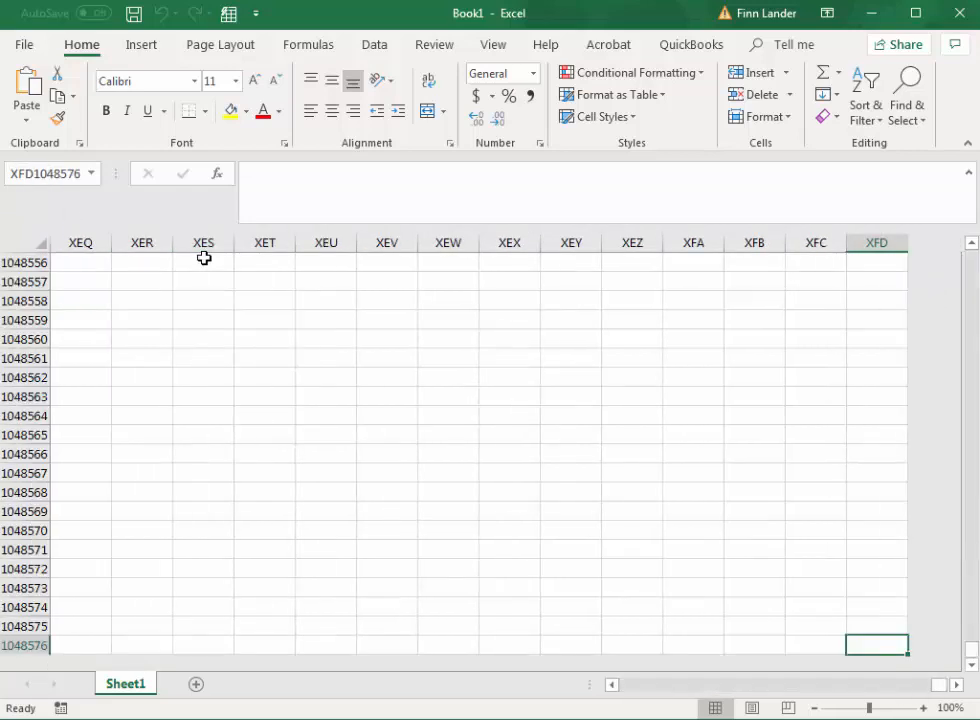
Step: Go directly back to cell A1 by entering its cell reference
left_click(20, 174)
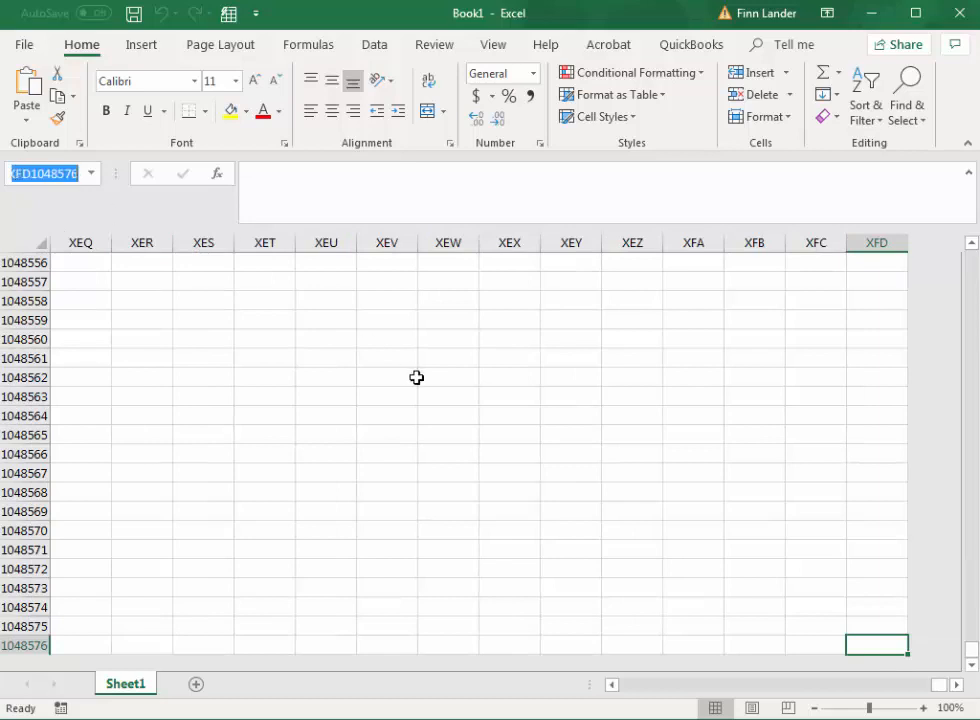
type("a1")
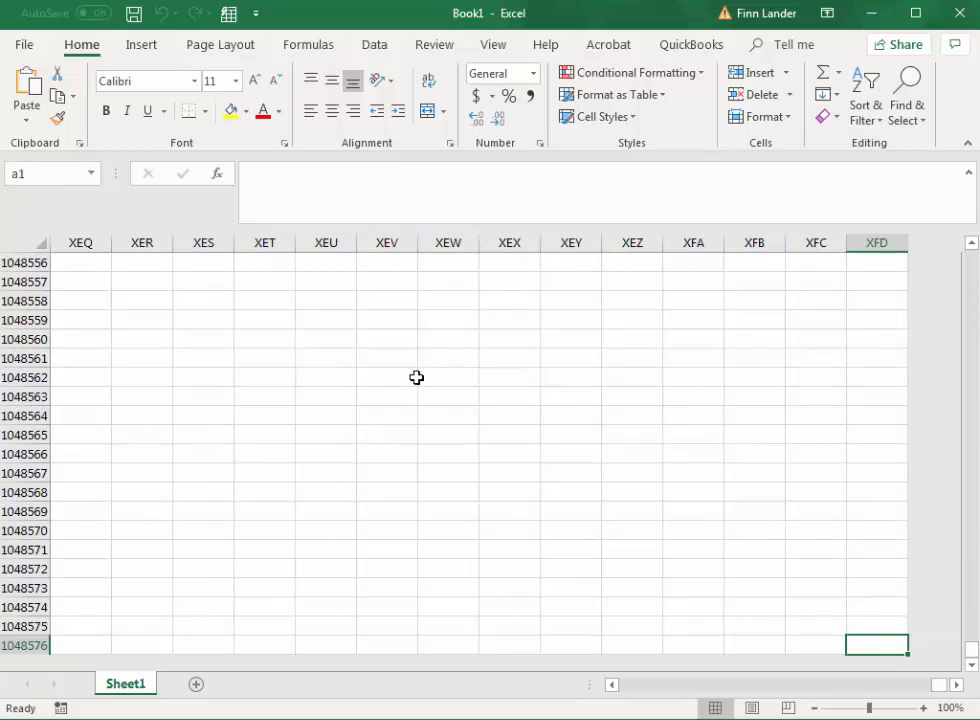
key("Return")
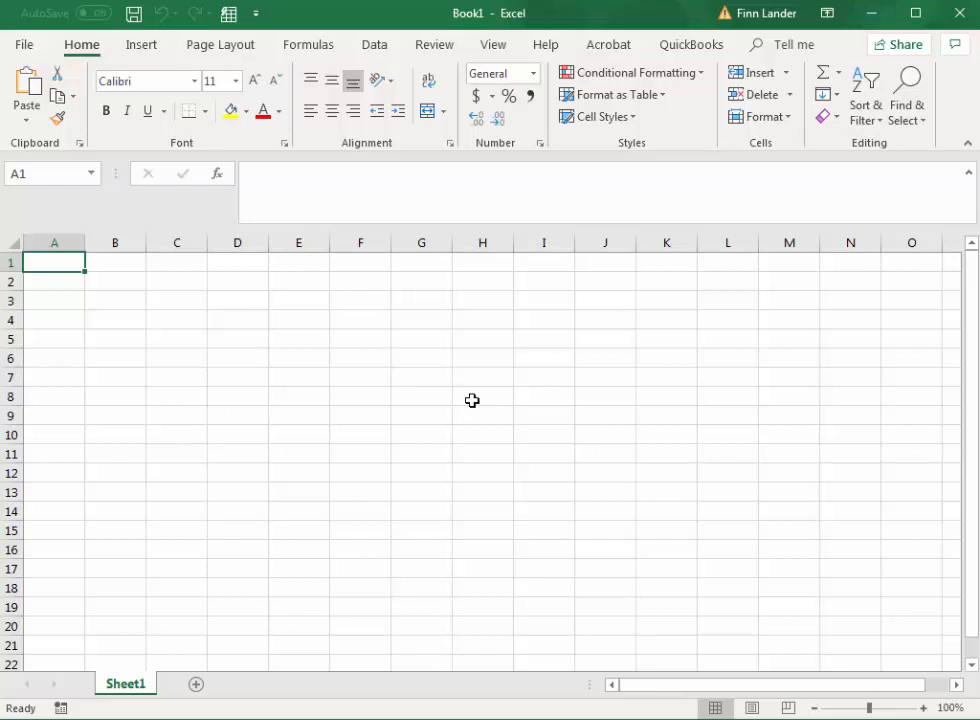
Step: Move the active cell stepwise along row 1 to about column L and back, and down and up column C to C2
key("Right")
key("Right")
key("Right")
key("Right")
key("Right")
key("Right")
key("Right")
key("Right")
key("Right")
key("Right")
key("Right")
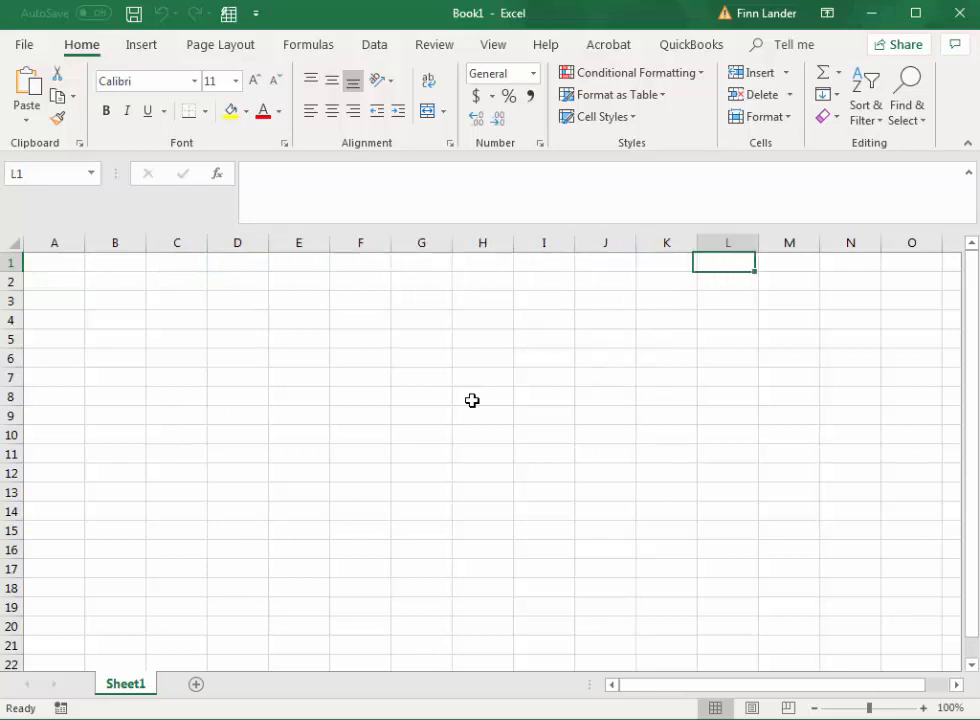
key("Right")
key("Right")
key("Left")
key("Left")
key("Left")
key("Left")
key("Left")
key("Left")
key("Left")
key("Left")
key("Left")
key("Left")
key("Left")
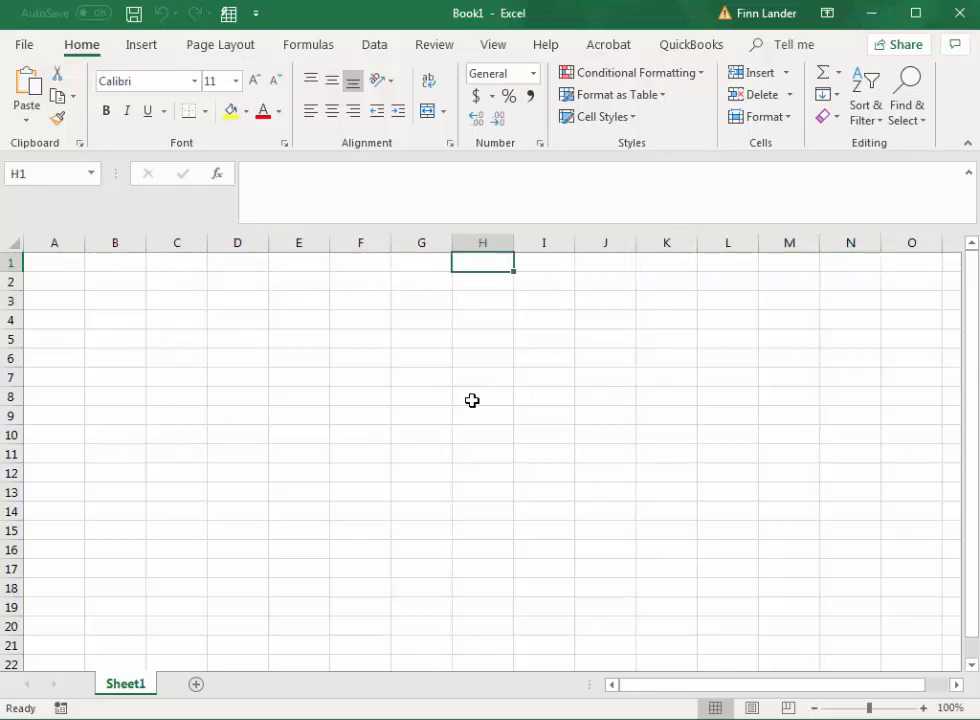
key("Down")
key("Down")
key("Down")
key("Down")
key("Down")
key("Down")
key("Down")
key("Down")
key("Down")
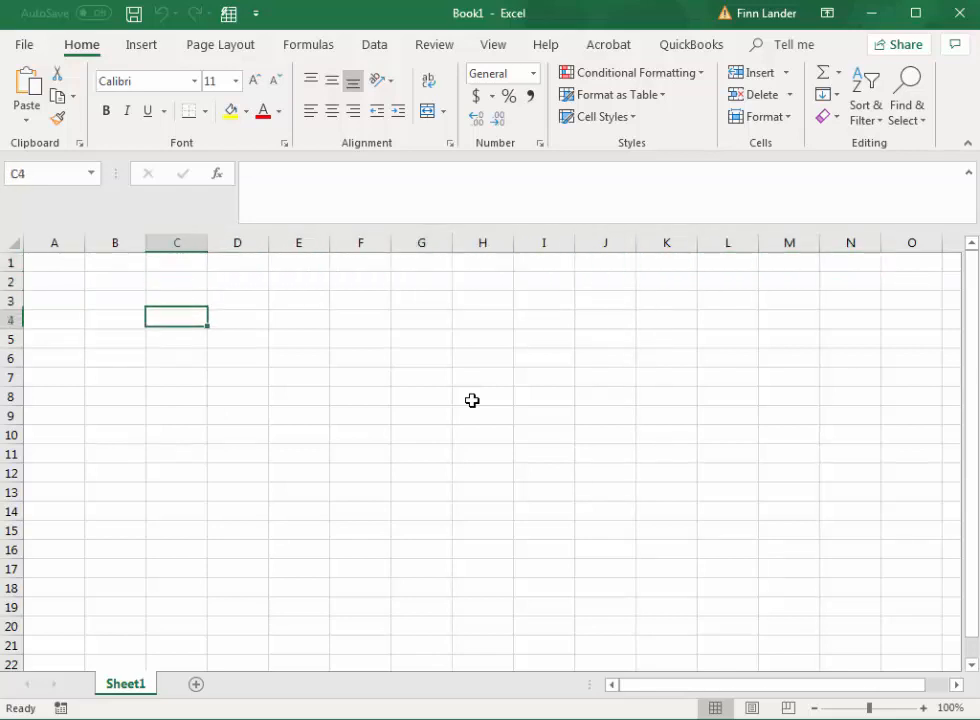
key("Up")
key("Up")
key("Up")
key("Up")
key("Up")
key("Up")
key("Up")
key("Up")
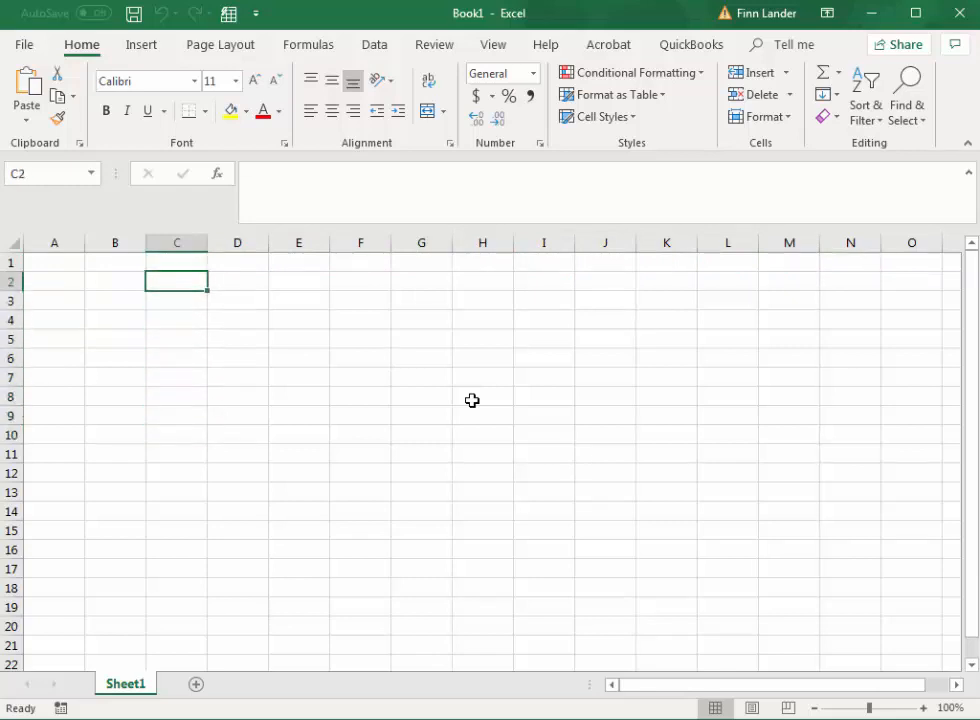
Step: Move the active cell stepwise along row 2 to G2 and back to A2
key("Right")
key("Right")
key("Right")
key("Right")
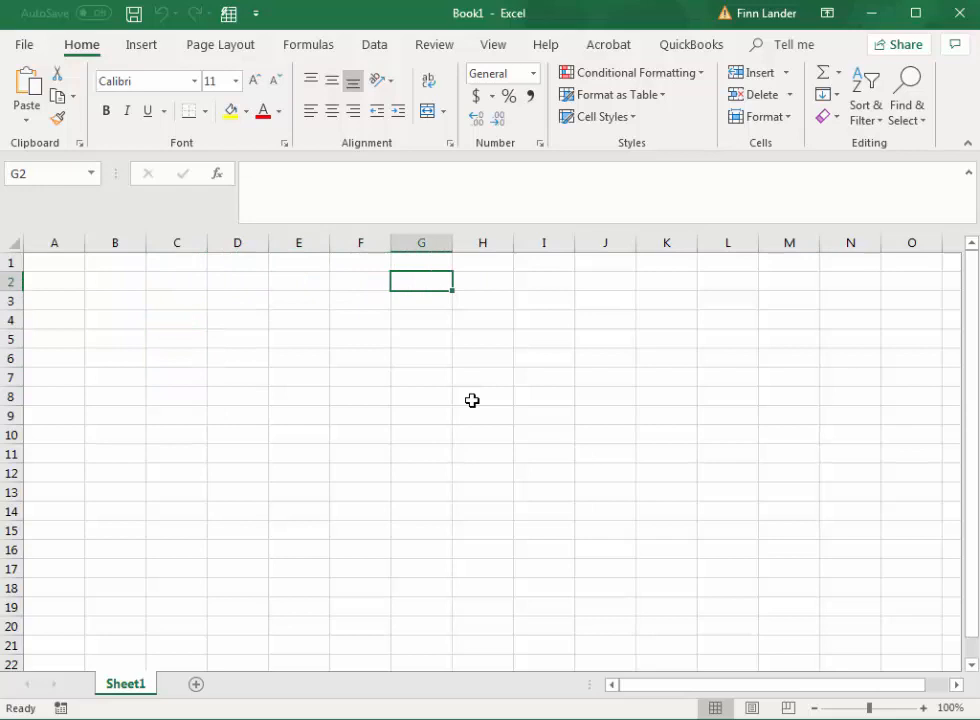
key("Left")
key("Left")
key("Left")
key("Left")
key("Left")
key("Left")
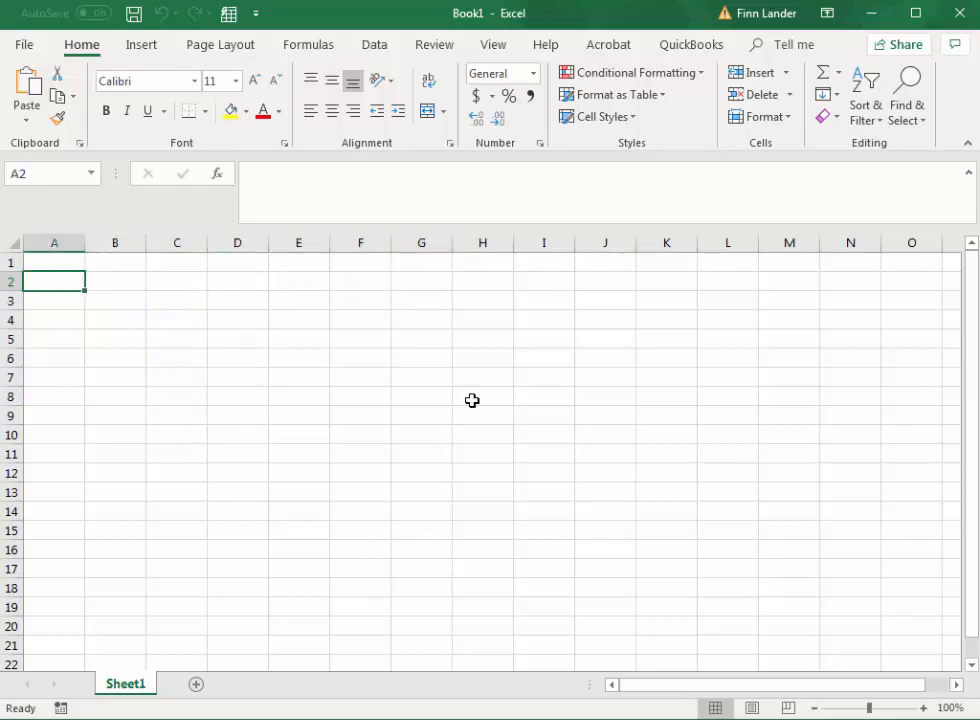
Step: Move the active cell stepwise to column C, down to about row 11, and back up to C1
key("Right")
key("Right")
key("Down")
key("Down")
key("Down")
key("Down")
key("Down")
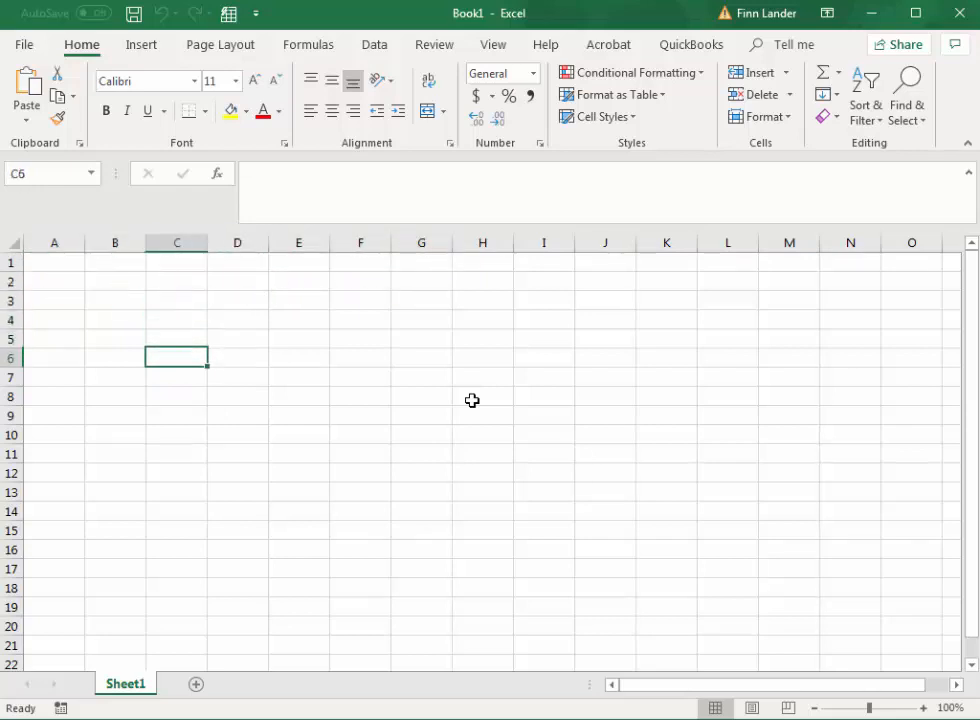
key("Down")
key("Down")
key("Down")
key("Down")
key("Down")
key("Down")
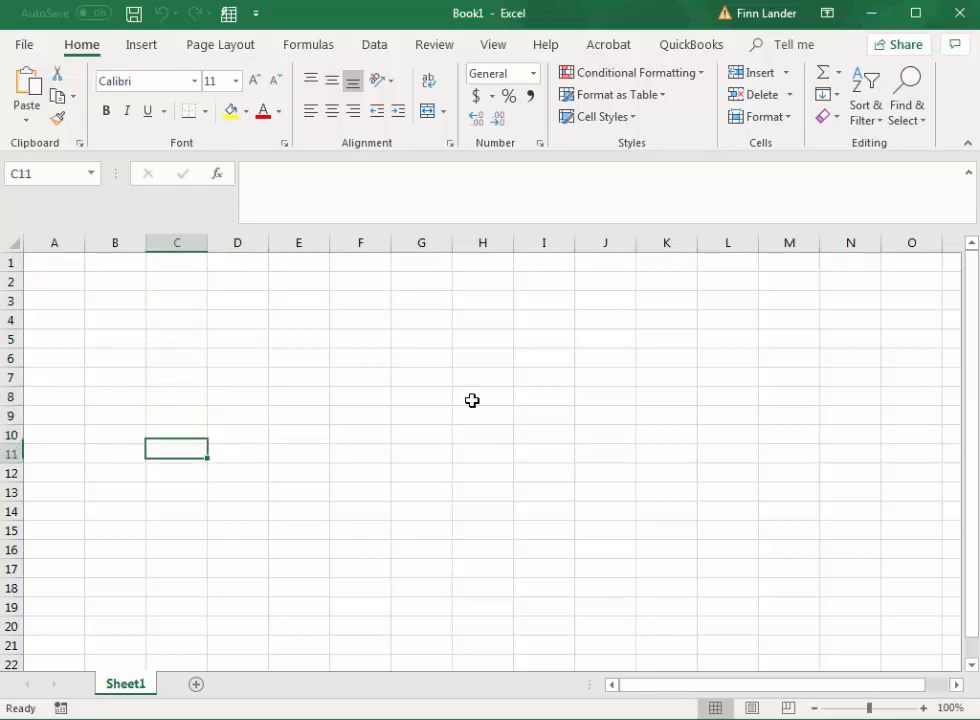
key("Up")
key("Up")
key("Up")
key("Up")
key("Up")
key("Up")
key("Up")
key("Up")
key("Up")
key("Up")
key("Up")
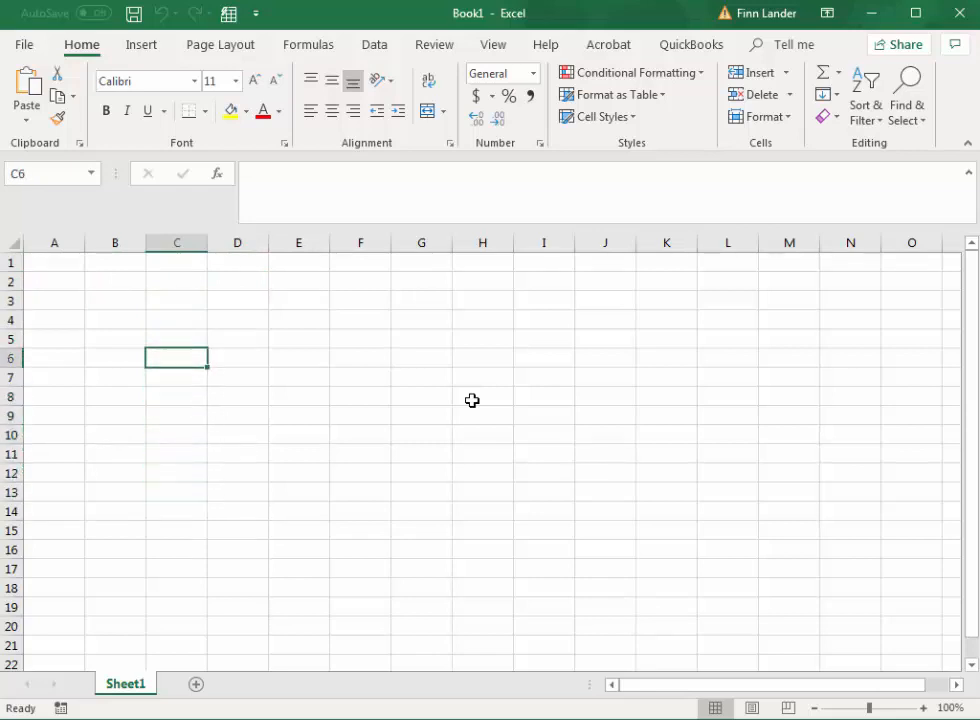
key("Up")
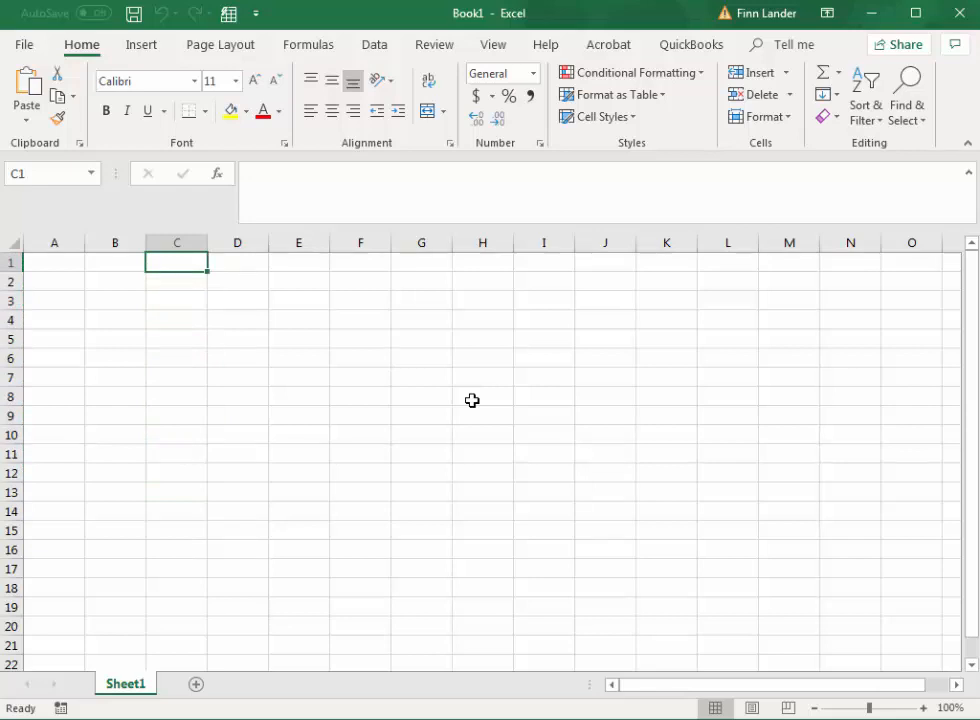
Step: Enter the title "1st Quarter Sales" in cell A1
left_click(55, 262)
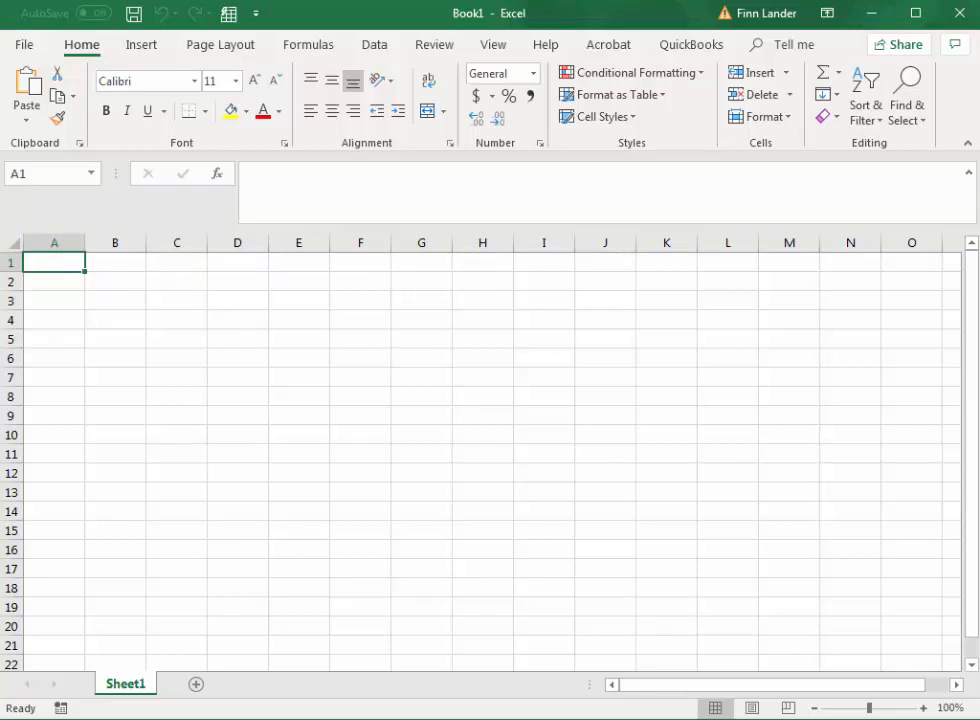
type("1st ")
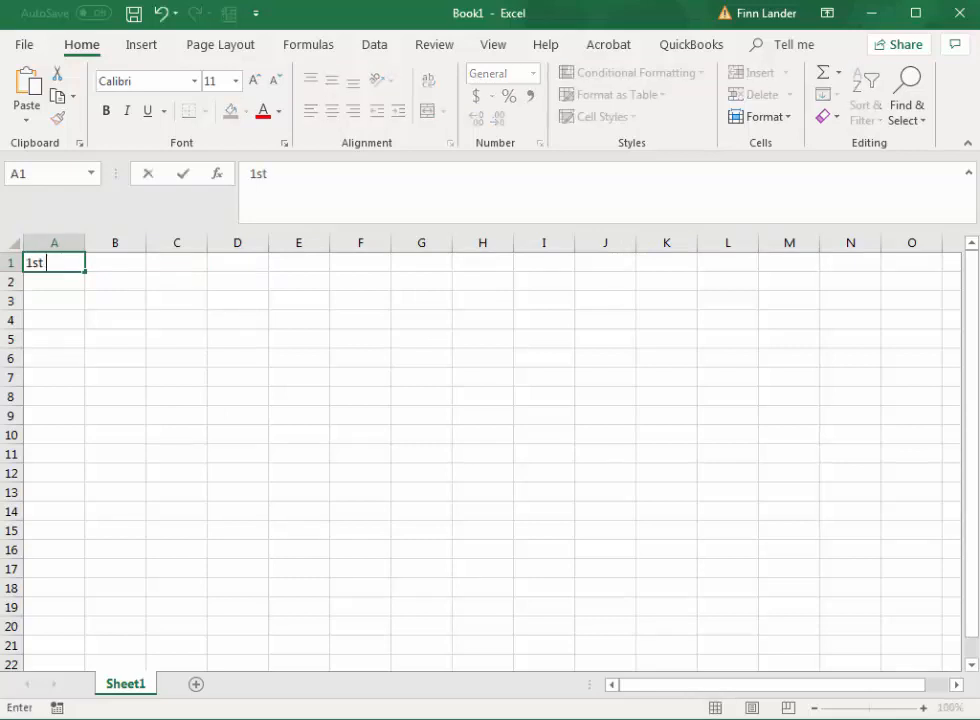
type("Quarter")
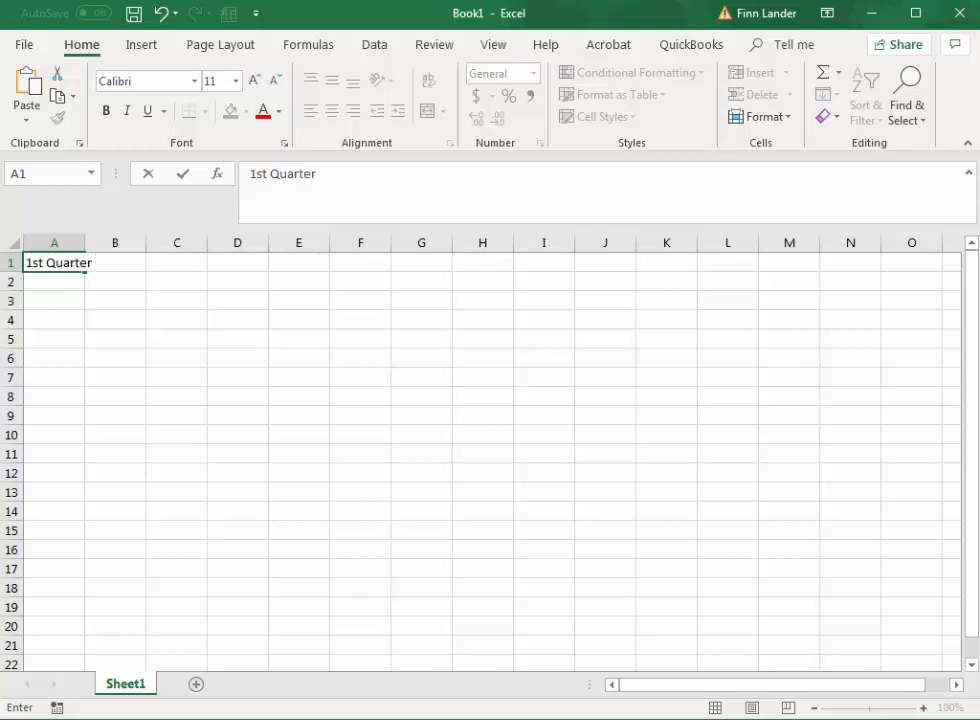
type(" Sales")
key("Tab")
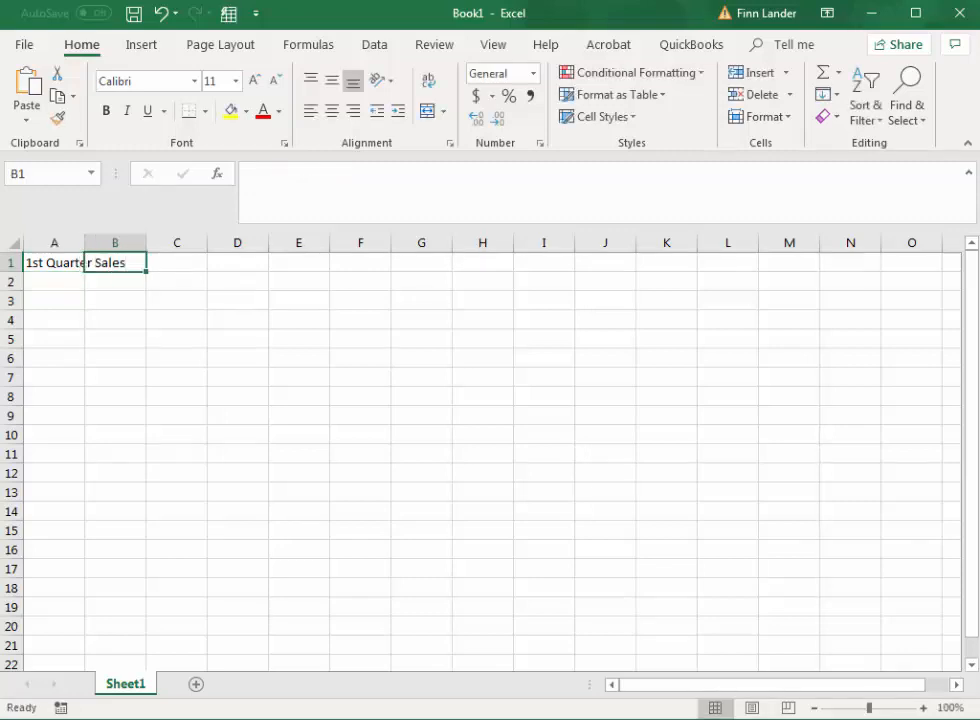
Step: Replace "1st" with "First" in the cell A1 title so it reads "First Quarter Sales"
left_click(47, 261)
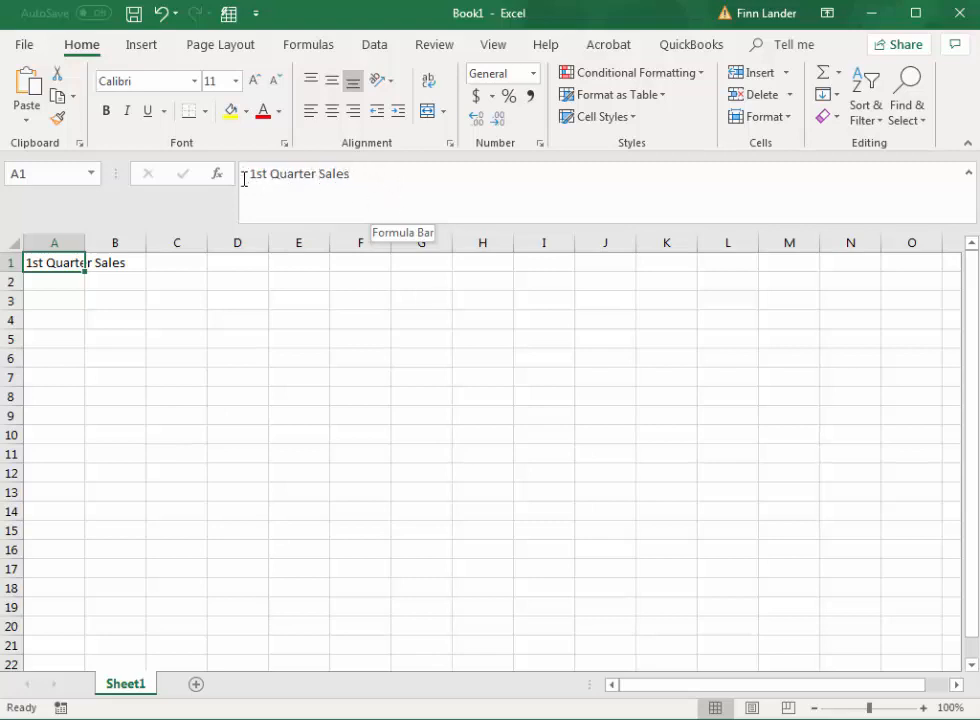
double_click(43, 263)
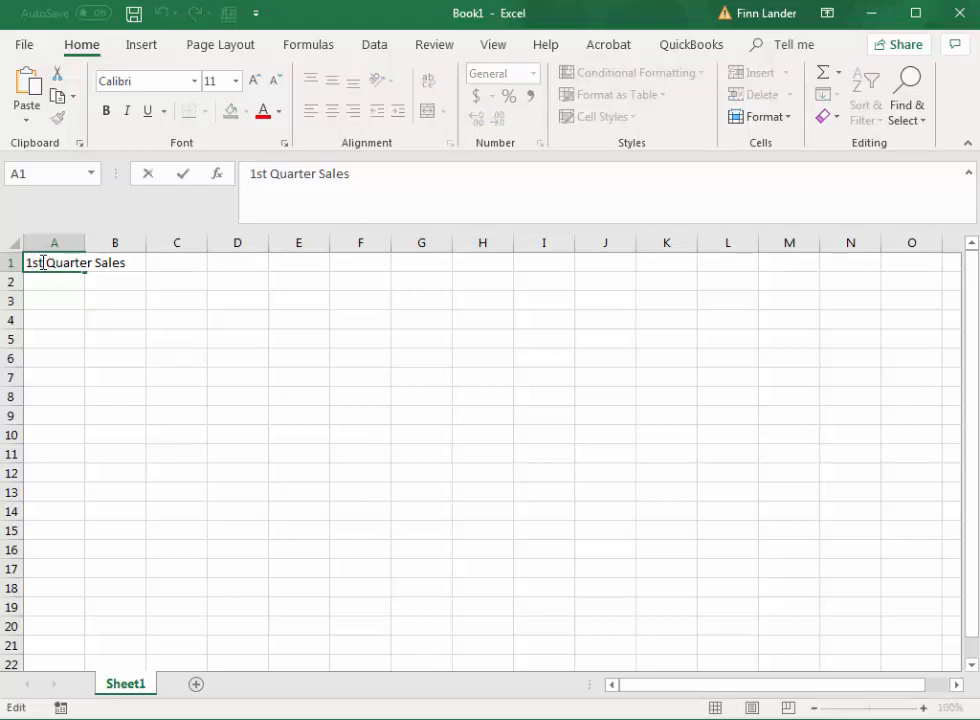
left_click_drag(43, 263, 18, 260)
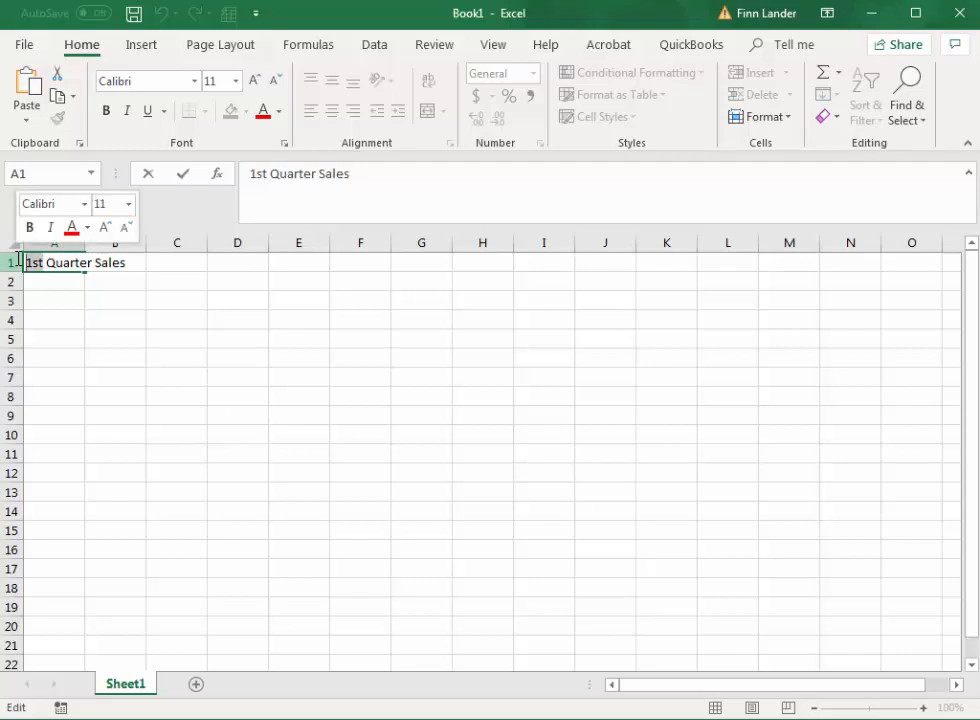
type("First")
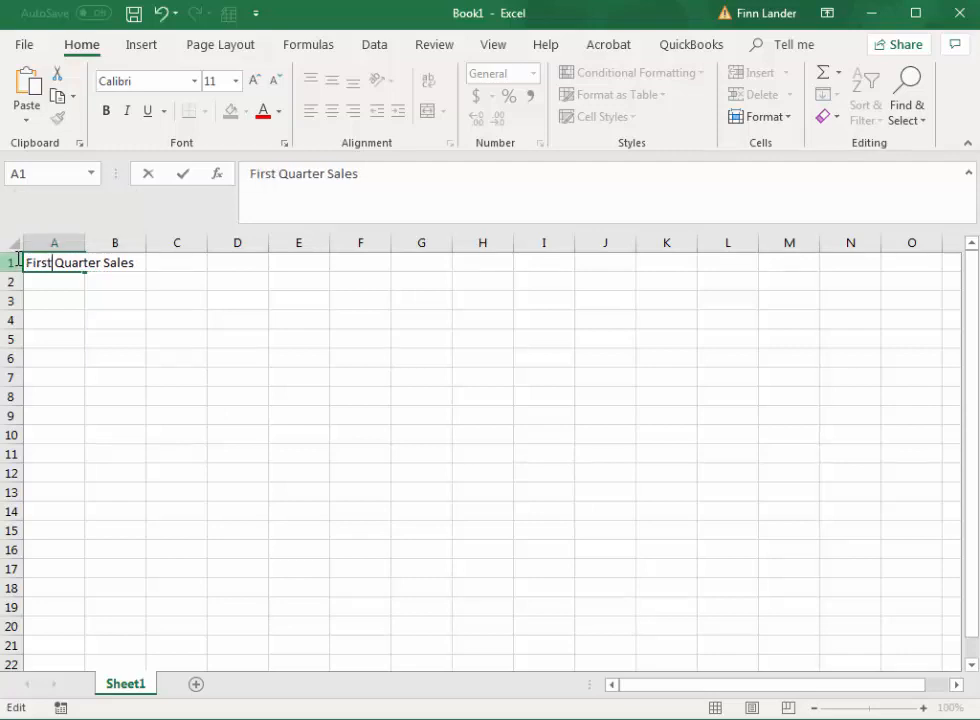
key("Return")
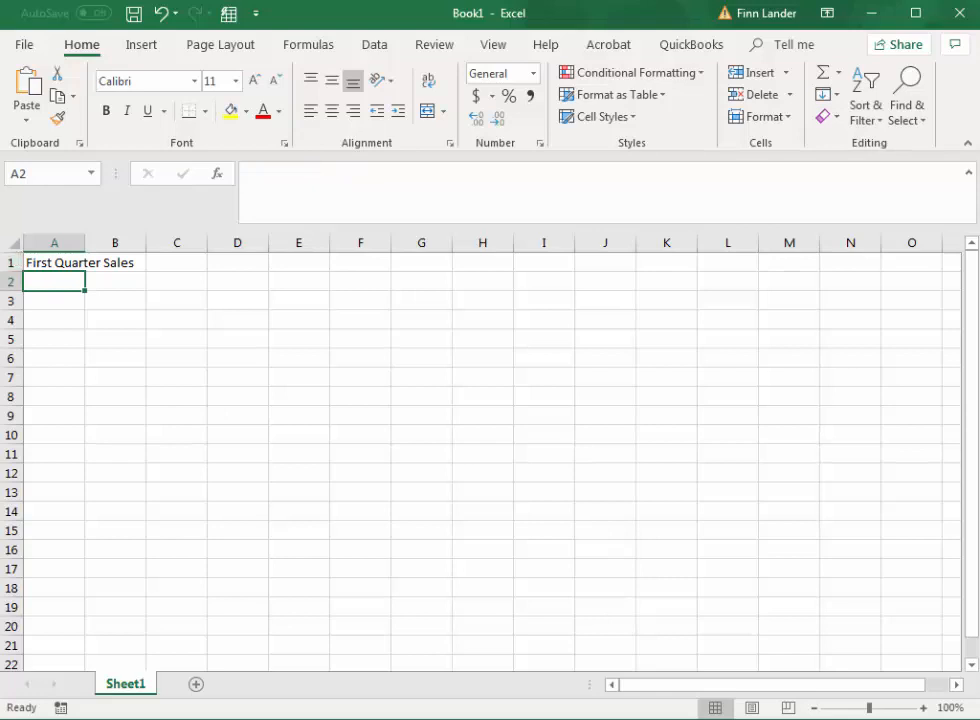
Step: Edit the title in cell A1 again, replacing "First" with "1st" to read "1st Quarter Sales"
double_click(41, 261)
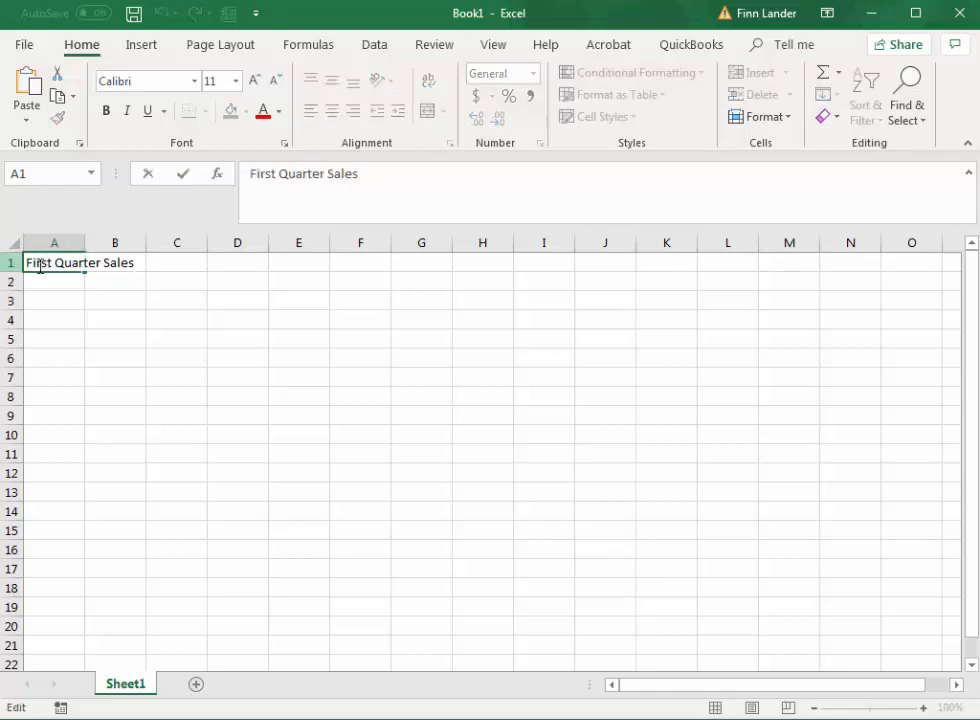
double_click(260, 174)
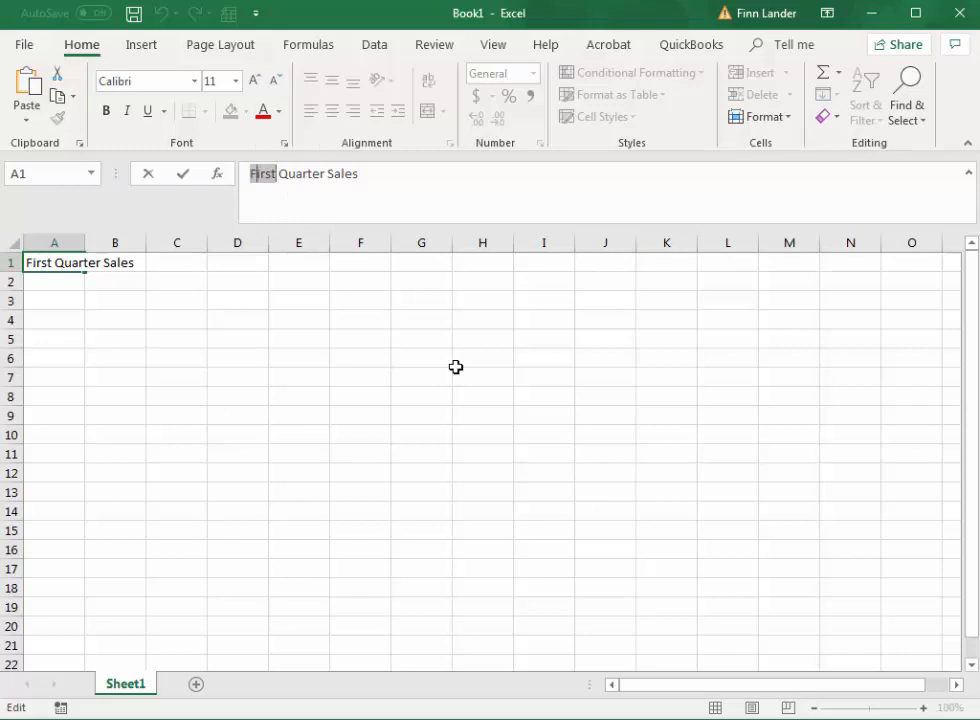
type("1st")
key("BackSpace")
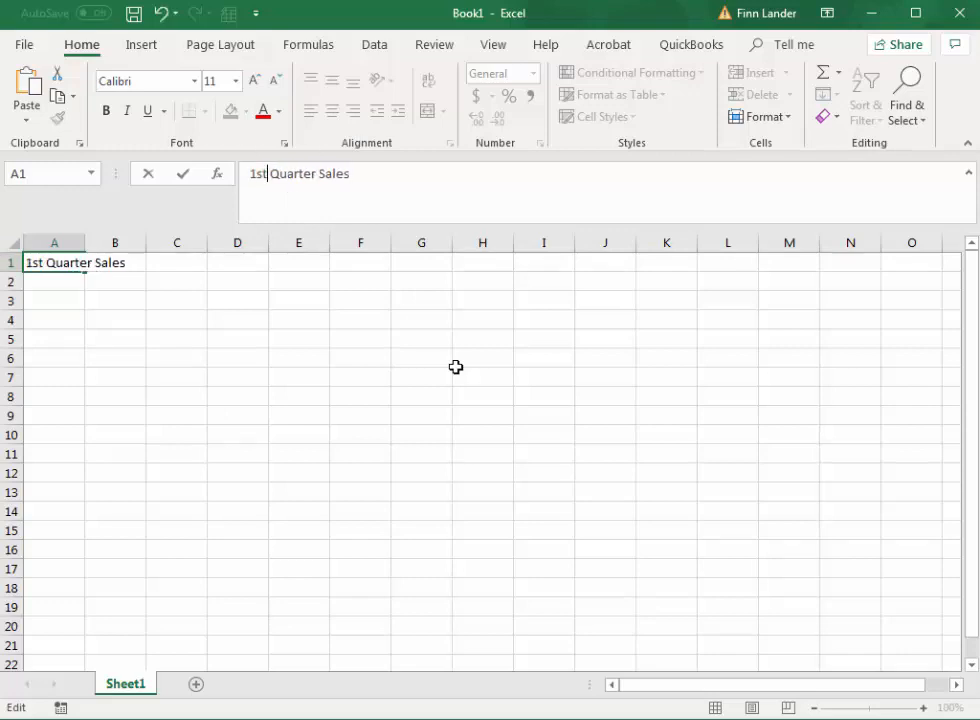
key("Tab")
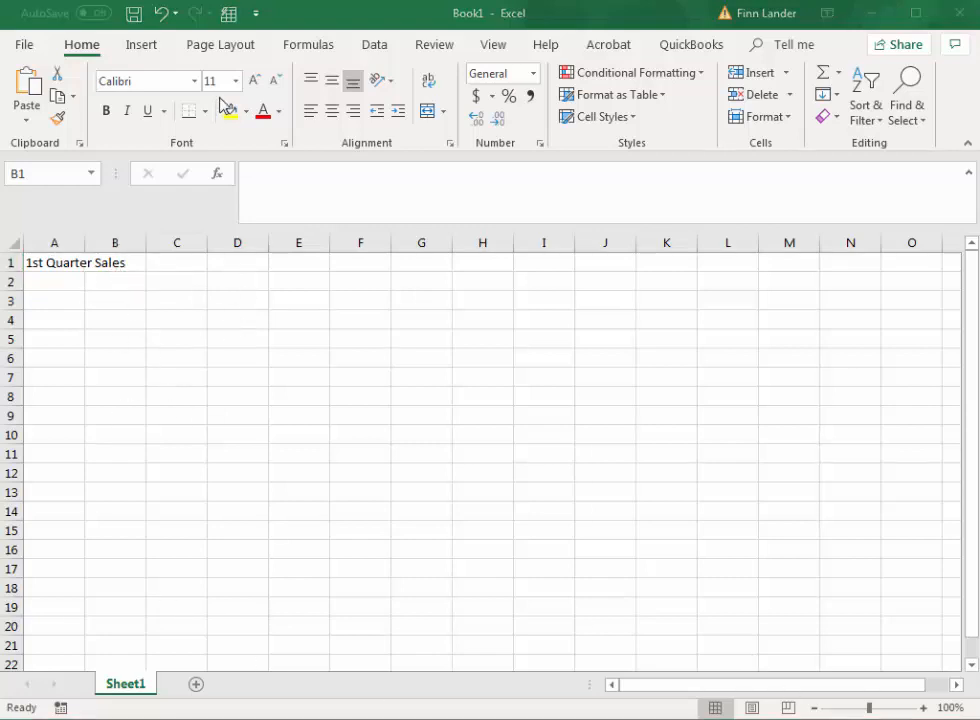
Step: Enter the column heading "January" in cell B2, leaving A2 empty
left_click(287, 24)
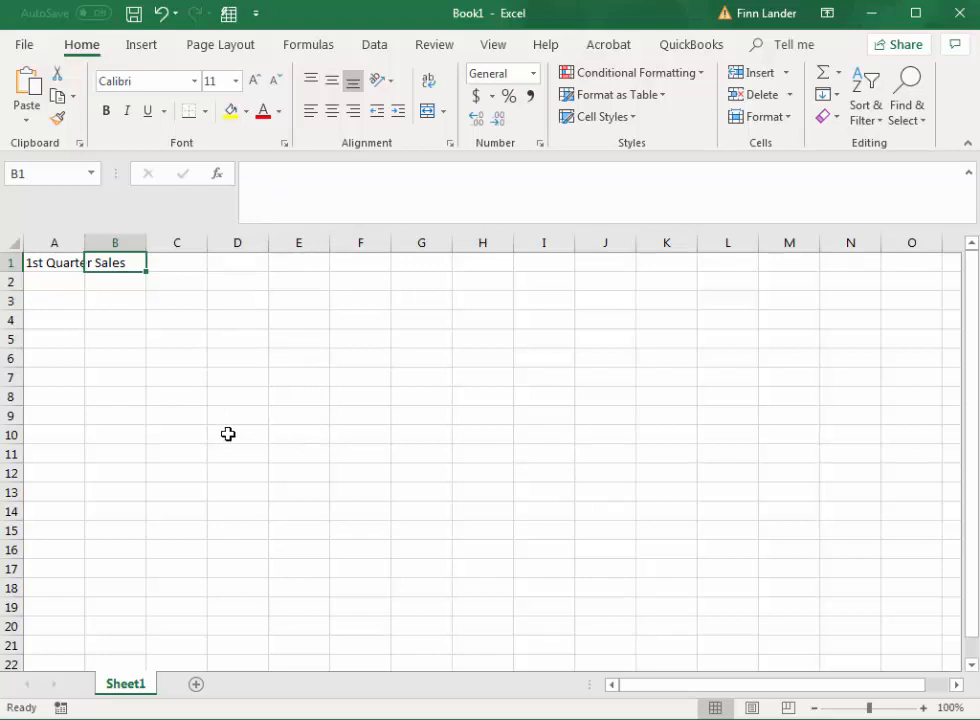
left_click(67, 281)
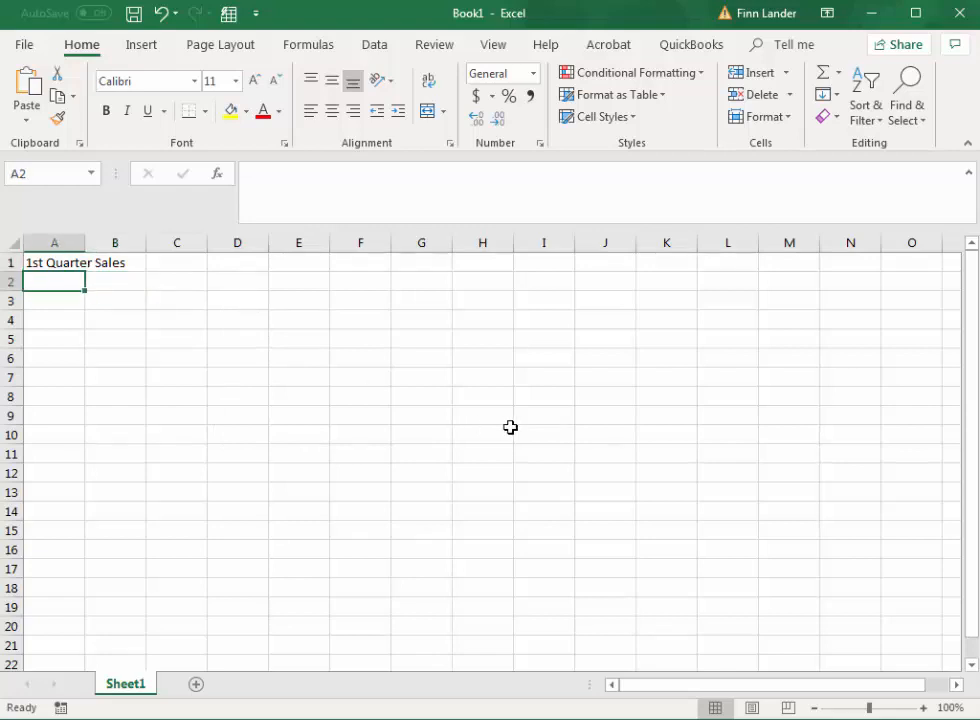
key("Right")
type("January")
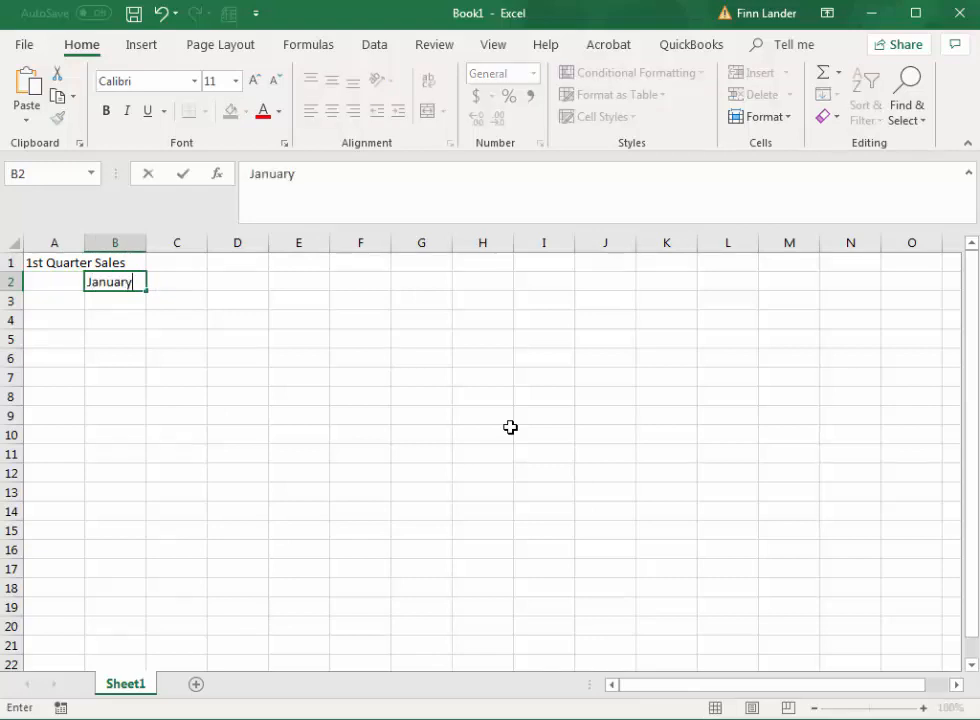
key("Tab")
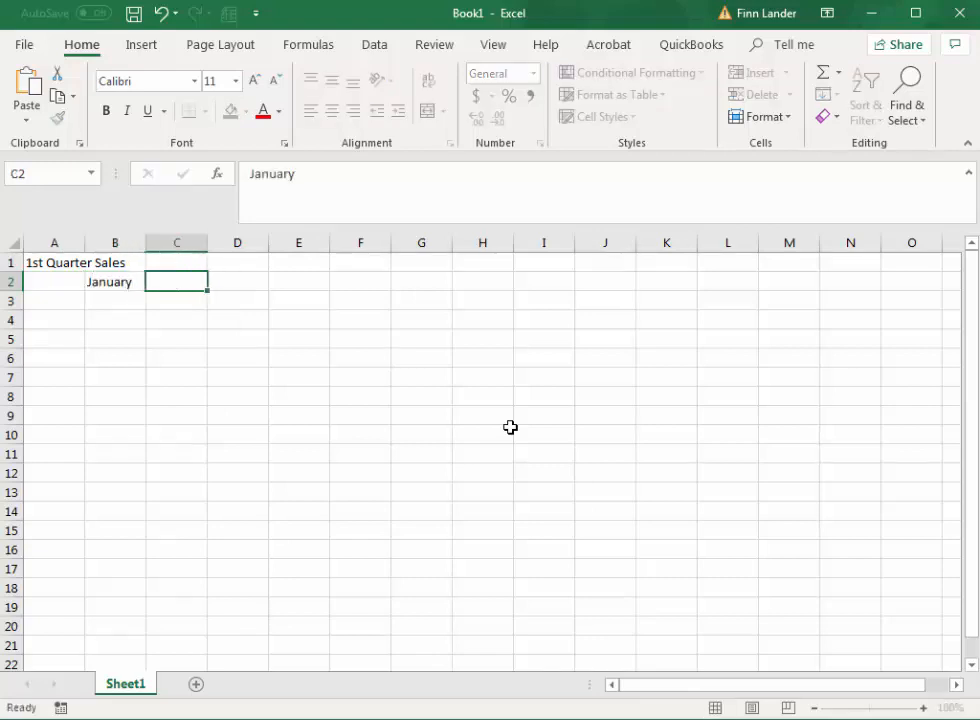
Step: Extend the month series from cell B2 across to D2 to add the February and March headings
left_click(109, 279)
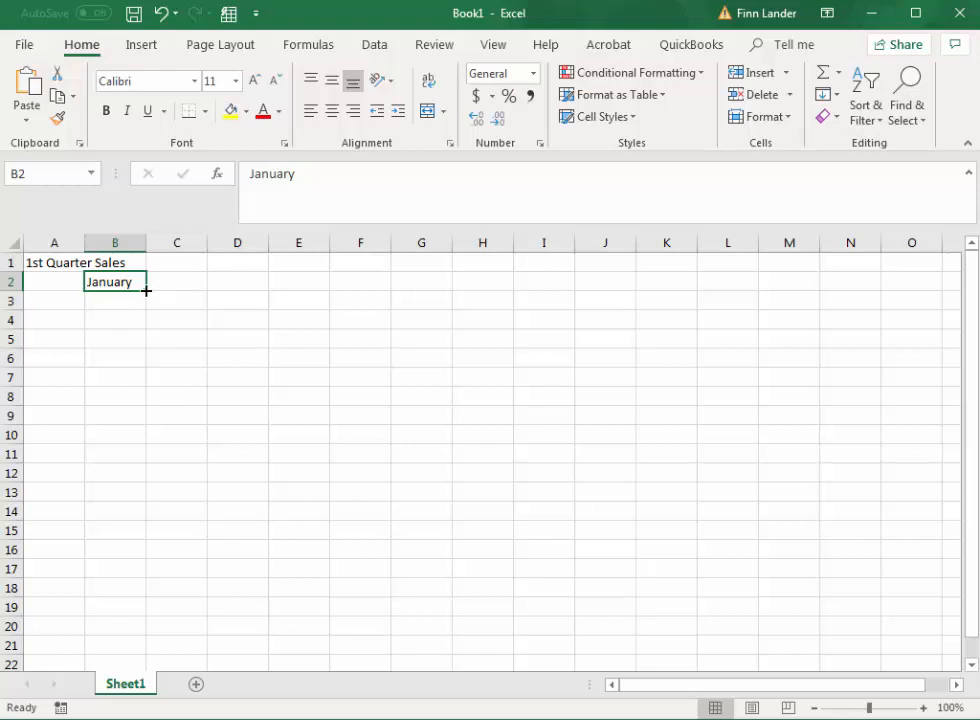
left_click_drag(146, 290, 181, 289)
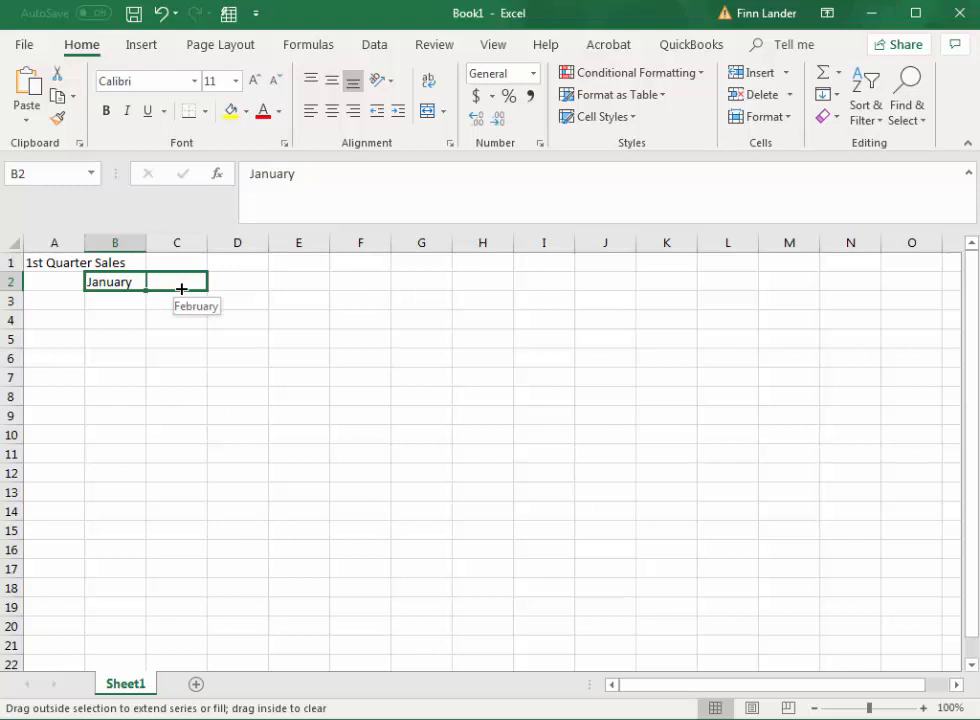
left_click_drag(181, 289, 243, 286)
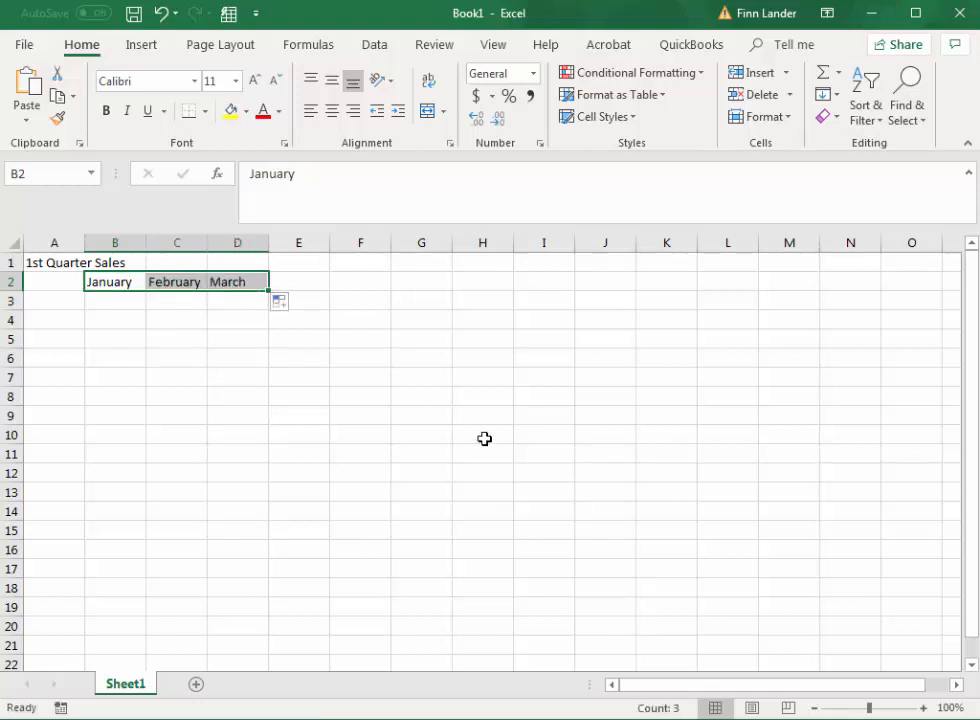
Step: Enter the column heading "Totals" in cell E2, beside the month headings
left_click(315, 284)
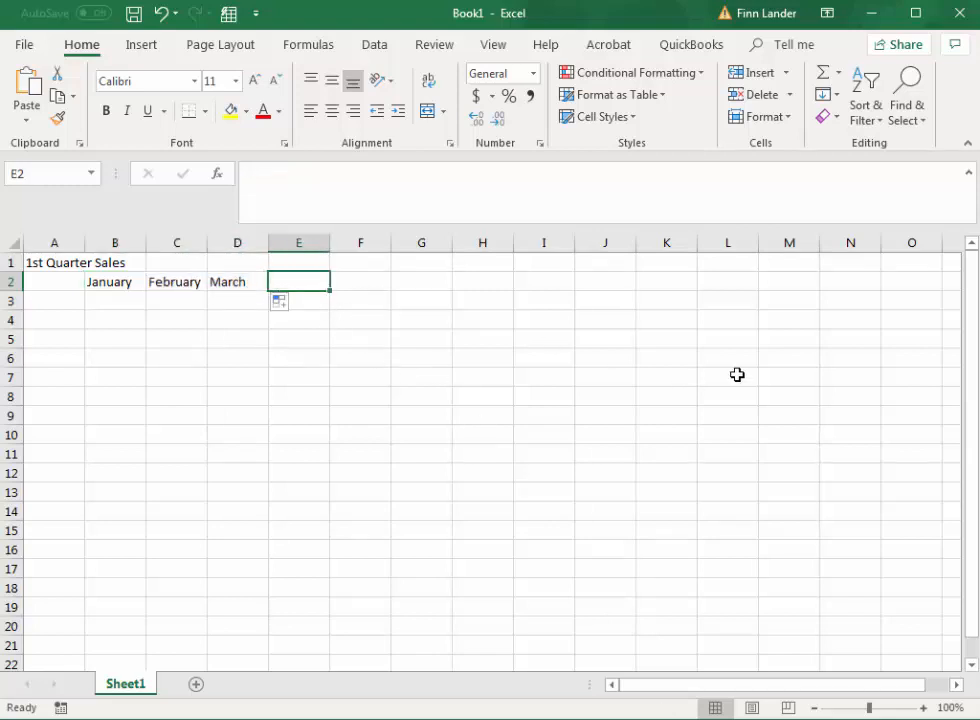
type("Totat")
key("BackSpace")
key("BackSpace")
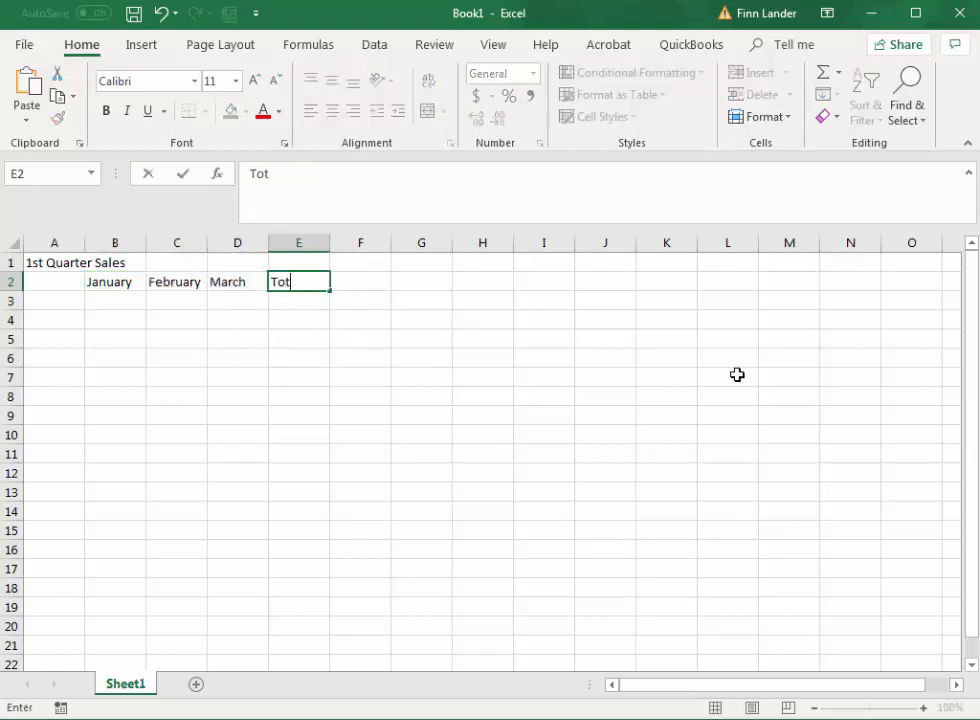
type("als")
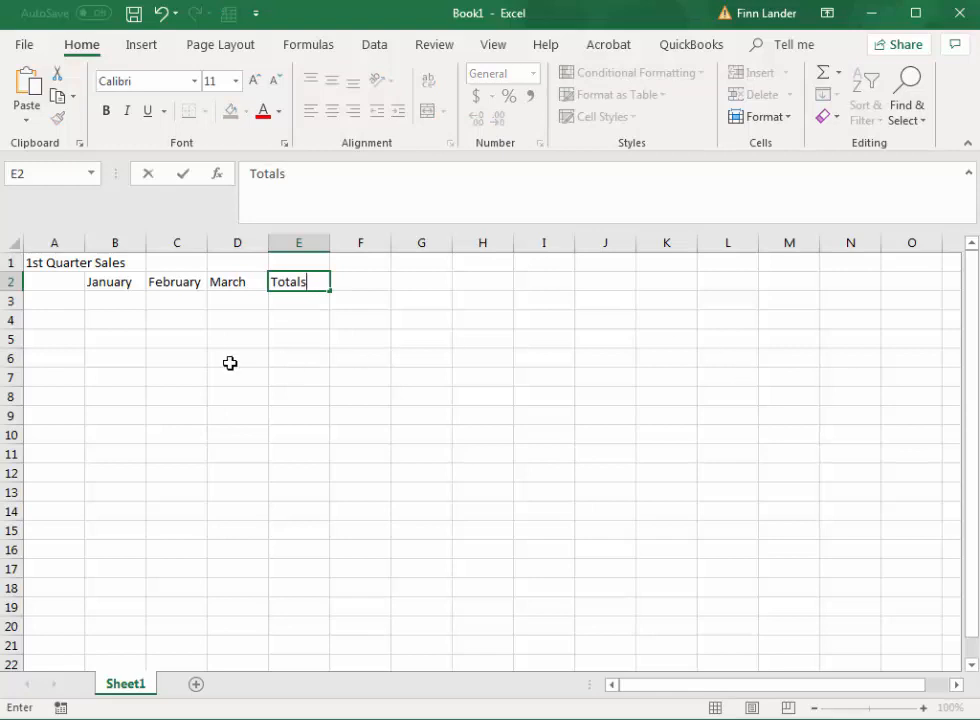
Step: Enter the full names of the first two salespeople in cells A3 and A4
left_click(74, 304)
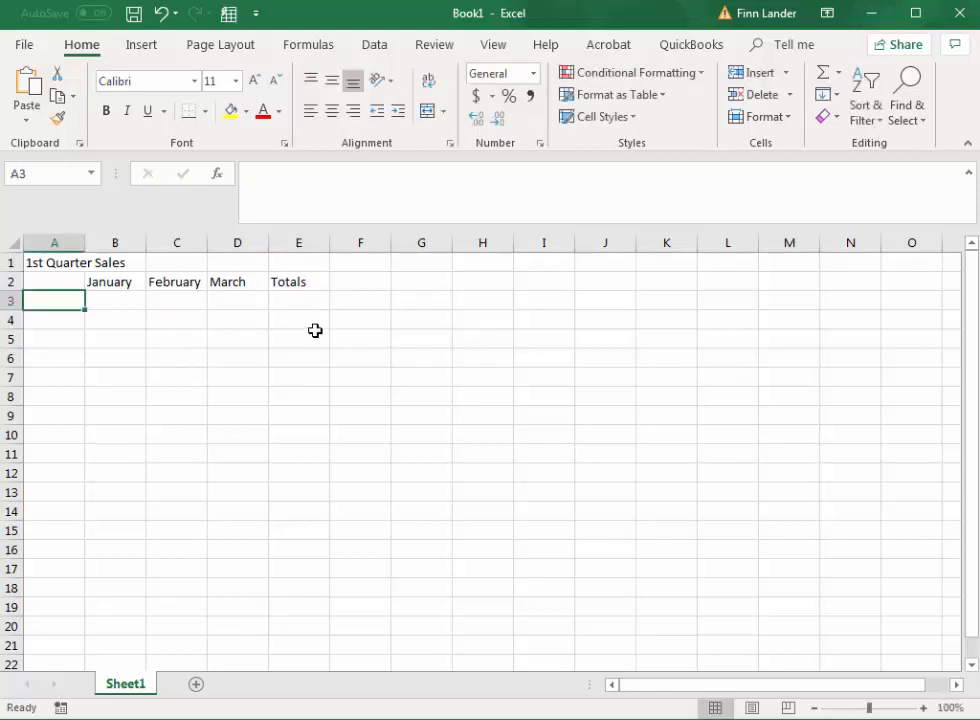
type("Steve Al")
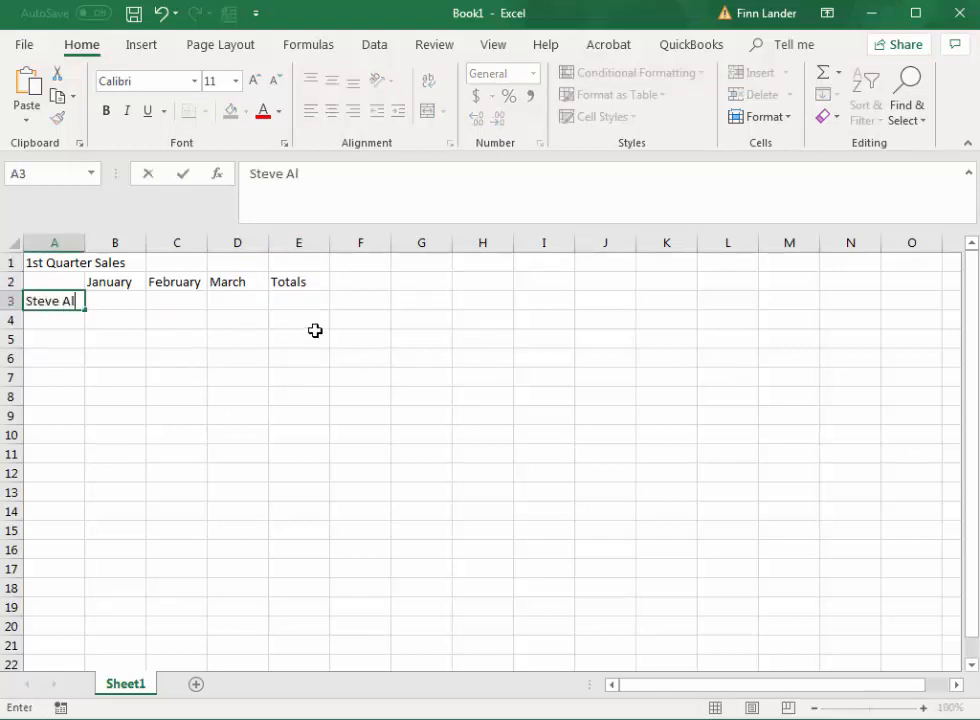
type("bini")
key("Return")
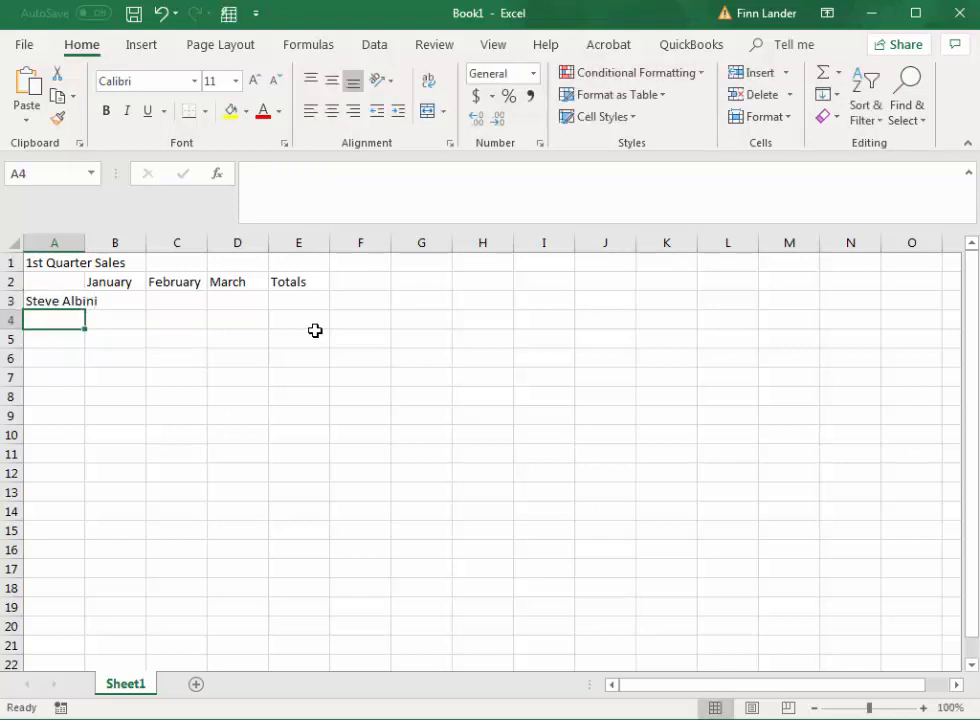
type("Dave Weston")
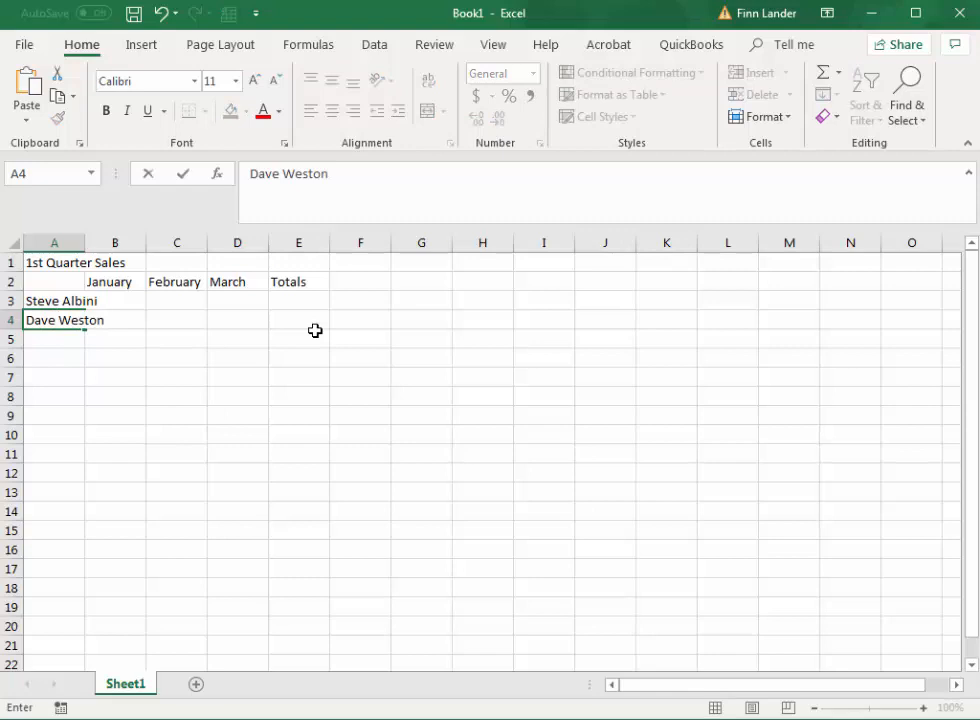
key("Return")
Step: Enter three more salespeople's names in cells A5 to A7 and widen column A to fit the title
type("B")
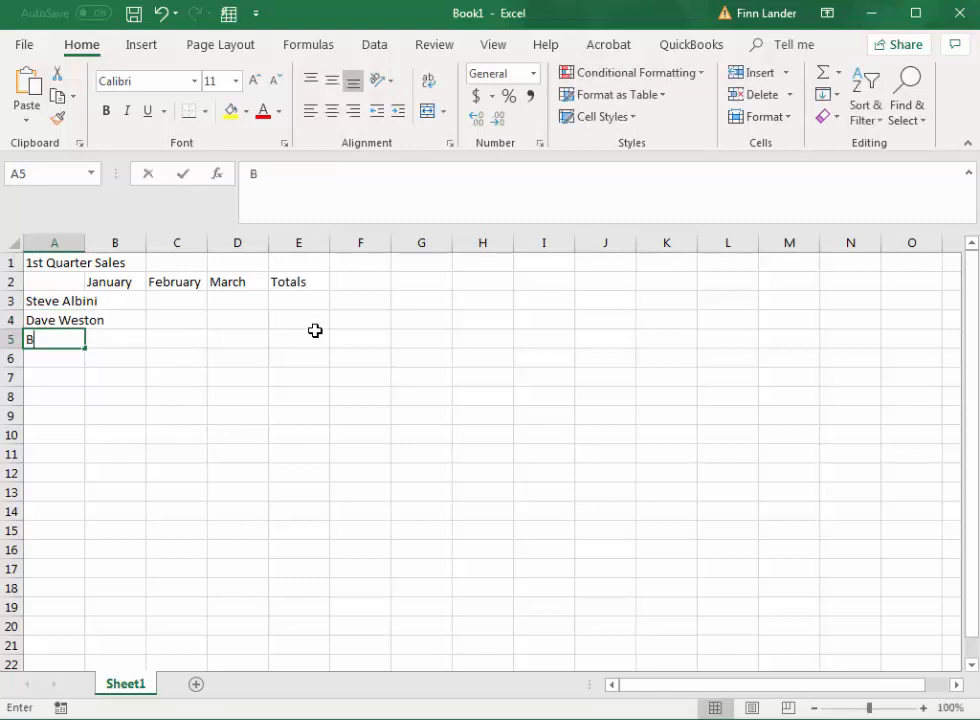
type("utch Vig")
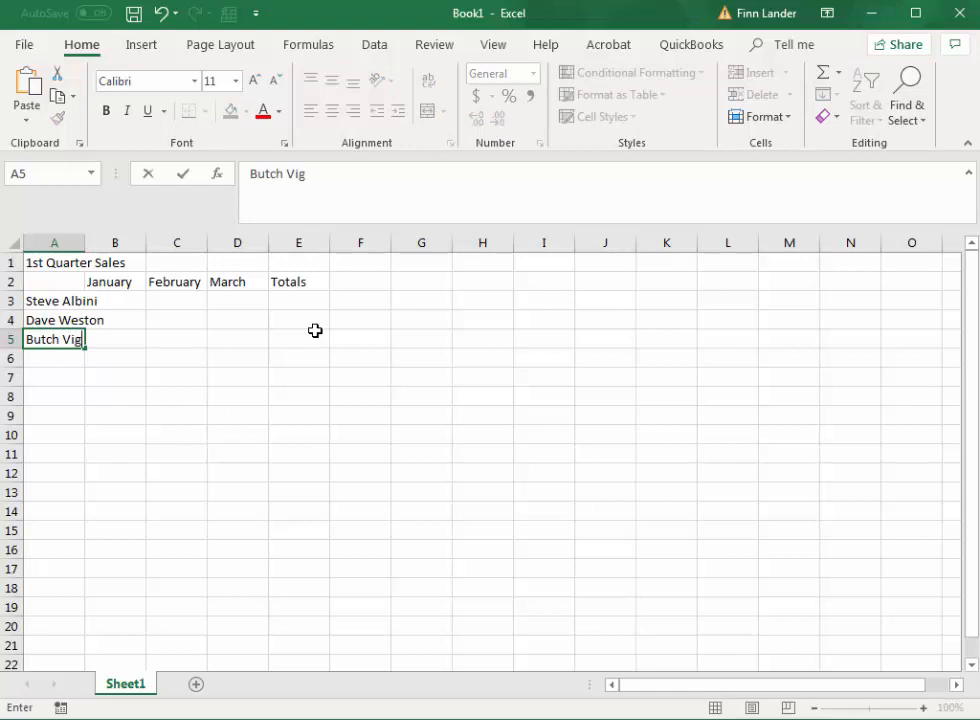
key("Return")
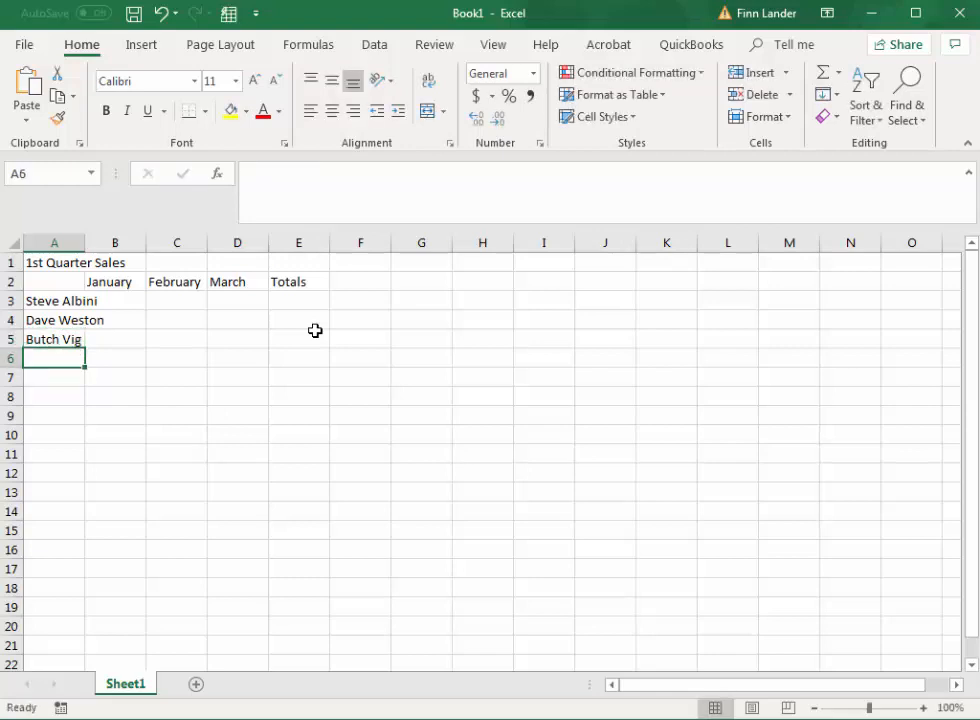
type("Ggarth")
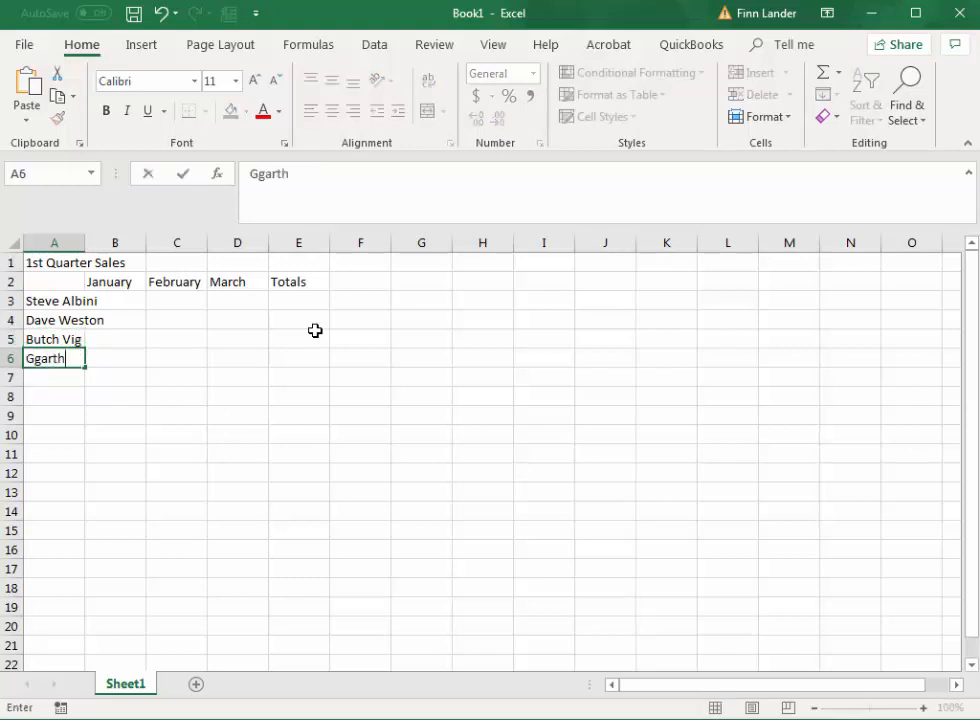
key("Return")
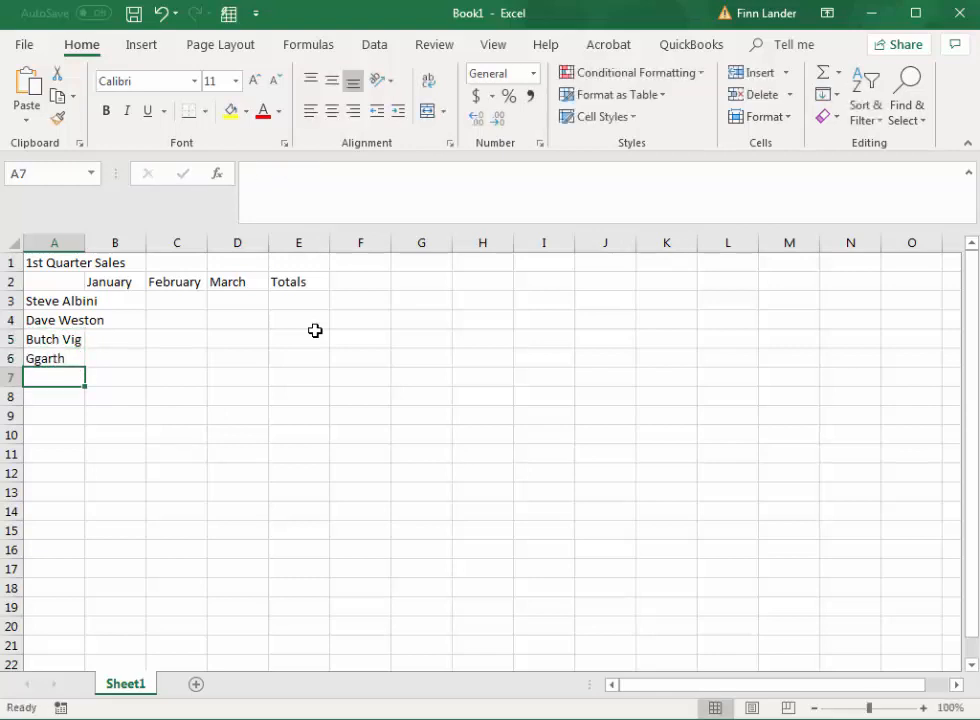
type("Paul C")
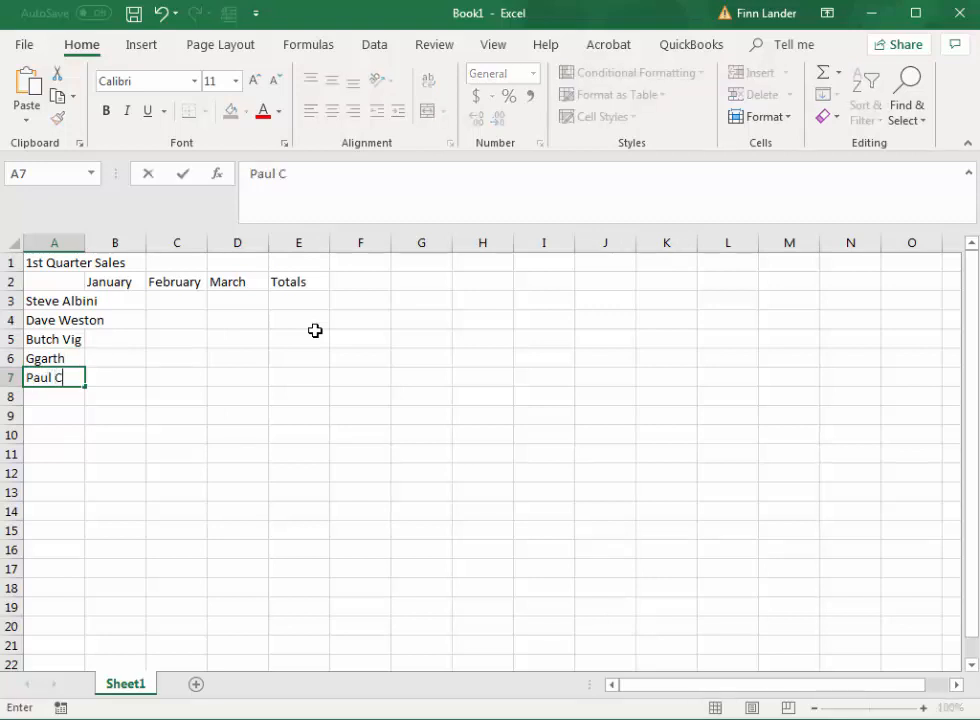
type("ooke")
key("BackSpace")
key("Tab")
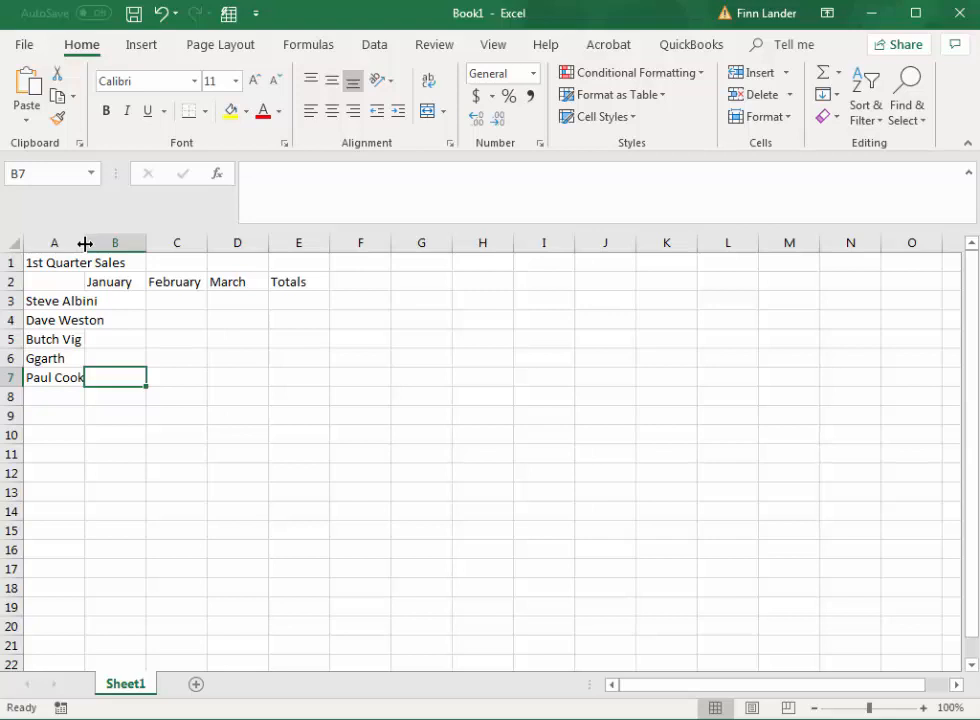
left_click_drag(85, 243, 127, 243)
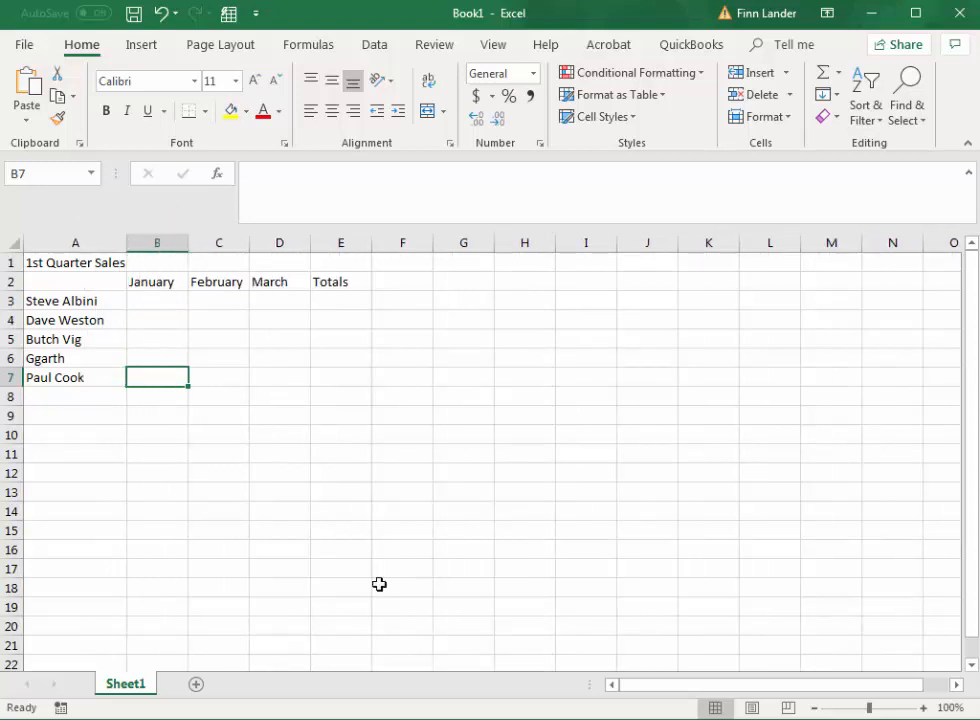
Step: Enter the first salesperson's January to March sales in cells B3 to D3: 100000, 125000 and 112000
left_click(172, 298)
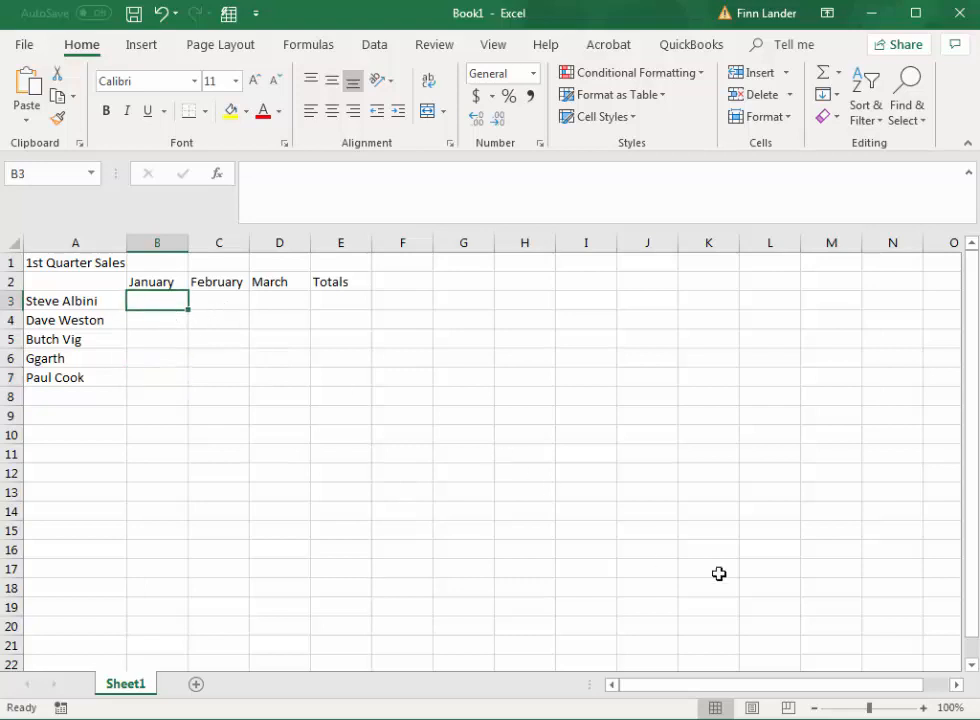
type("100")
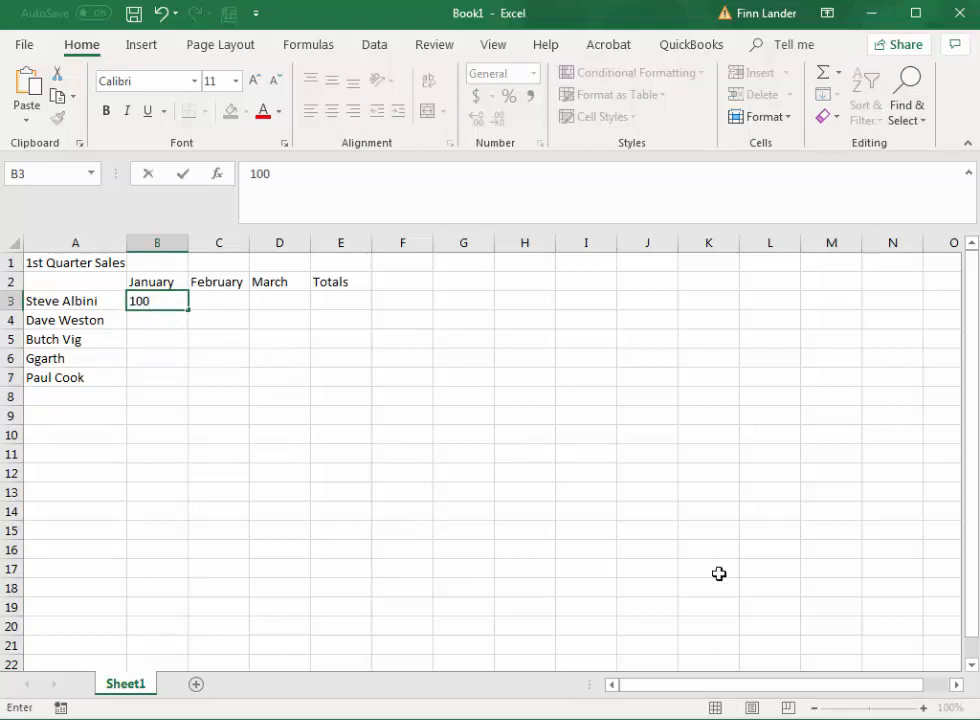
type("000")
key("Tab")
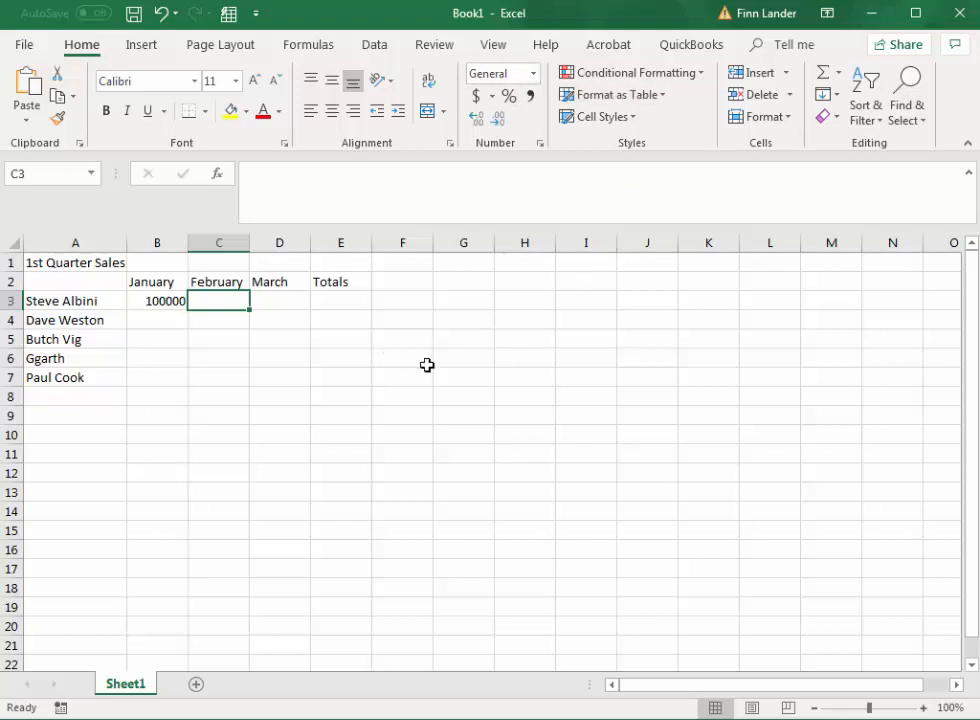
type("125000")
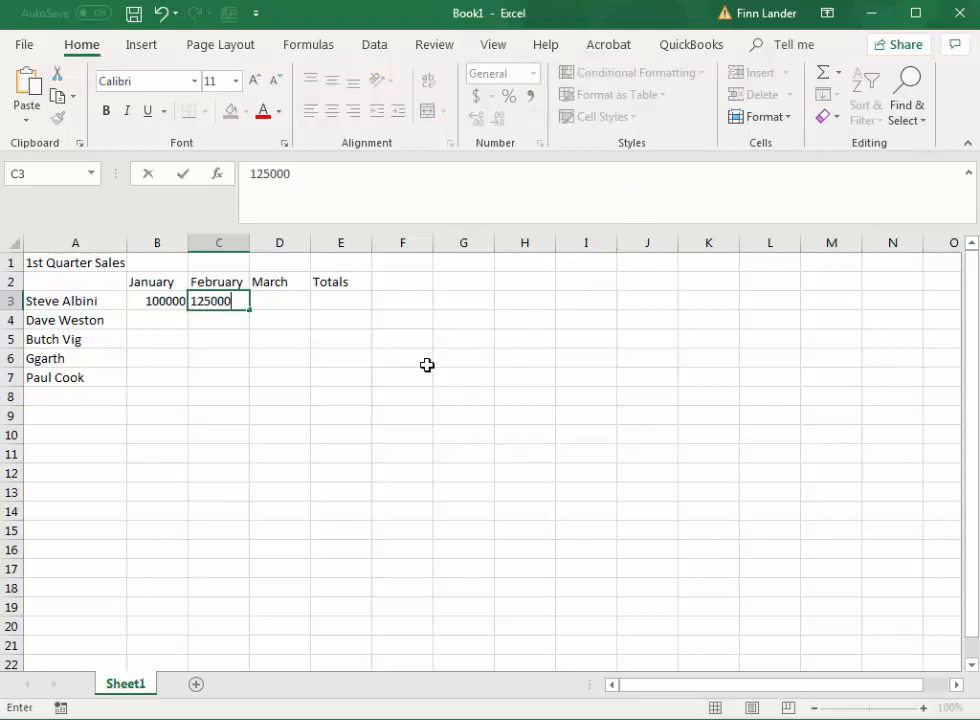
key("Tab")
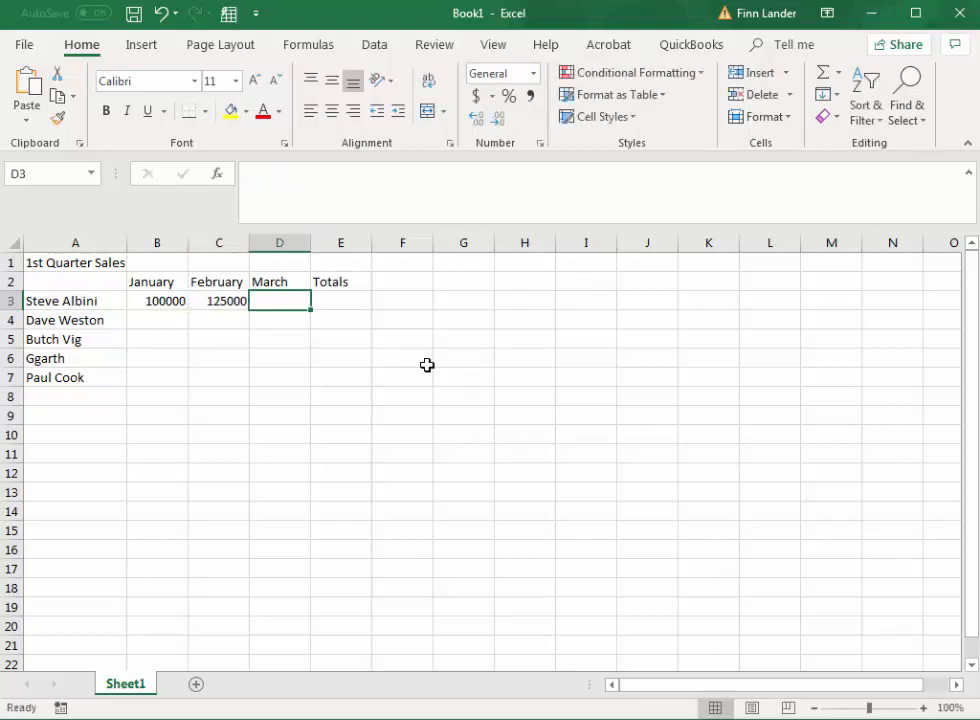
type("112000")
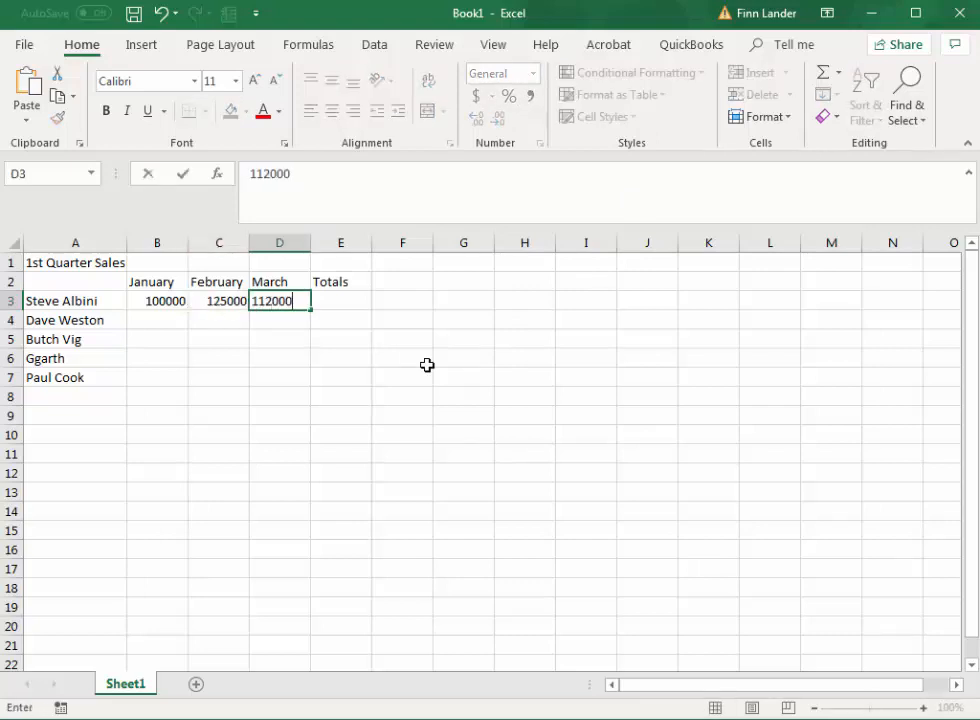
key("Return")
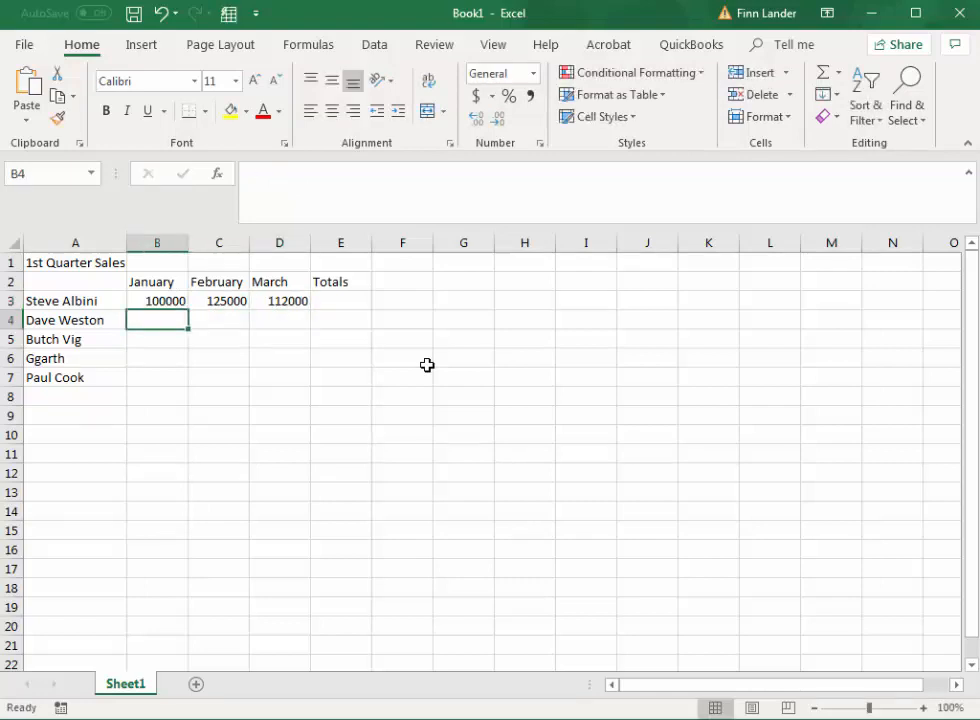
Step: Enter the second salesperson's January to March sales in cells B4 to D4: 110000, 175000 and 126000
type("110")
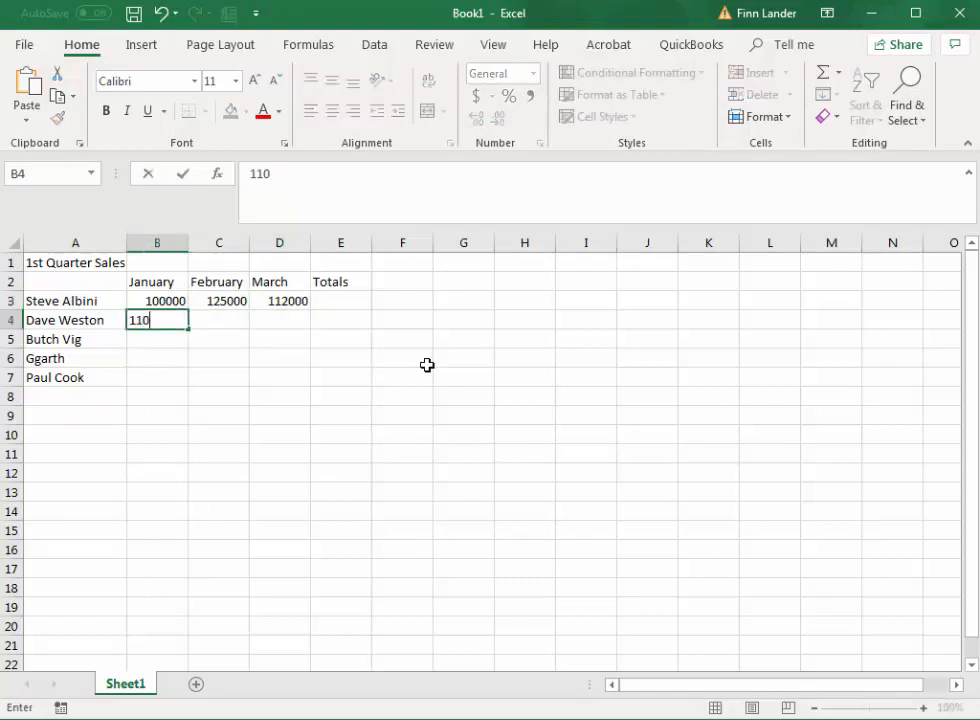
type("000")
key("Tab")
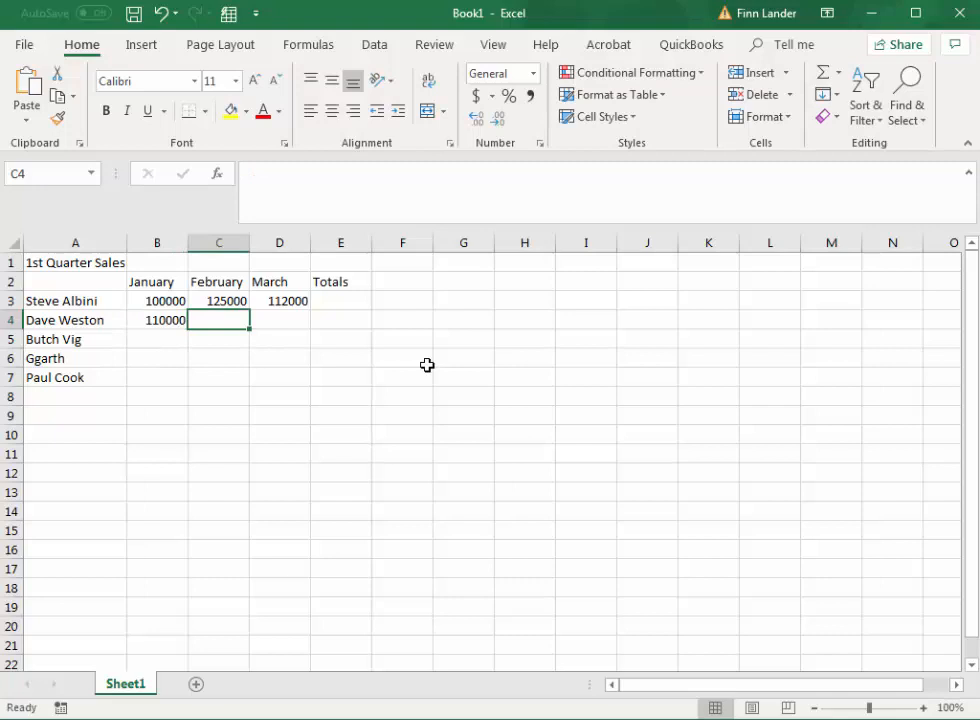
type("175000")
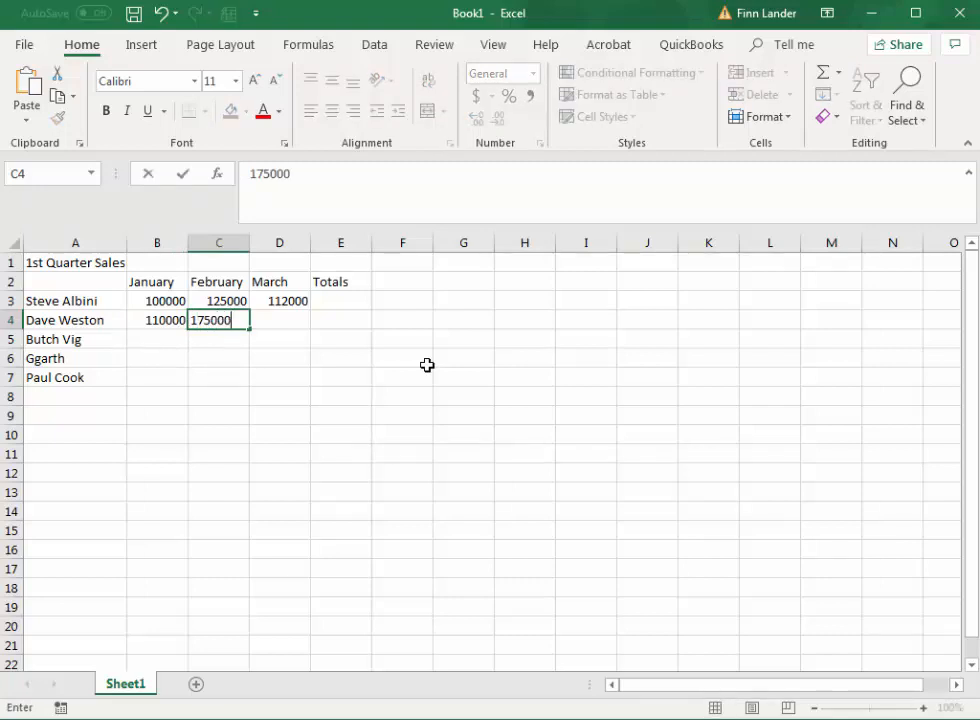
key("Tab")
type("12")
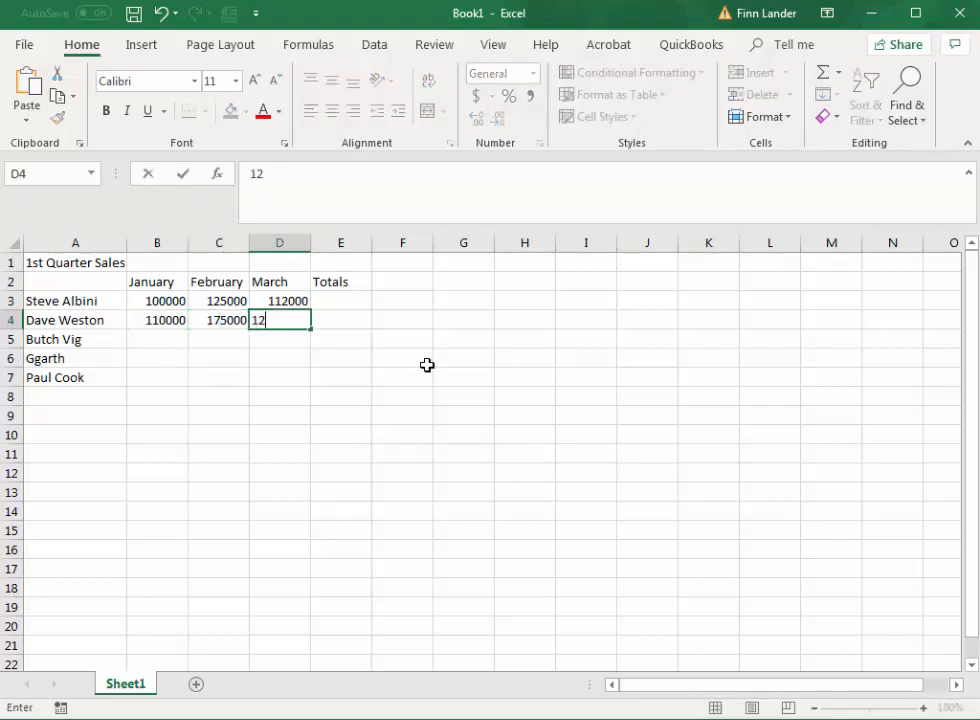
type("6000")
key("Return")
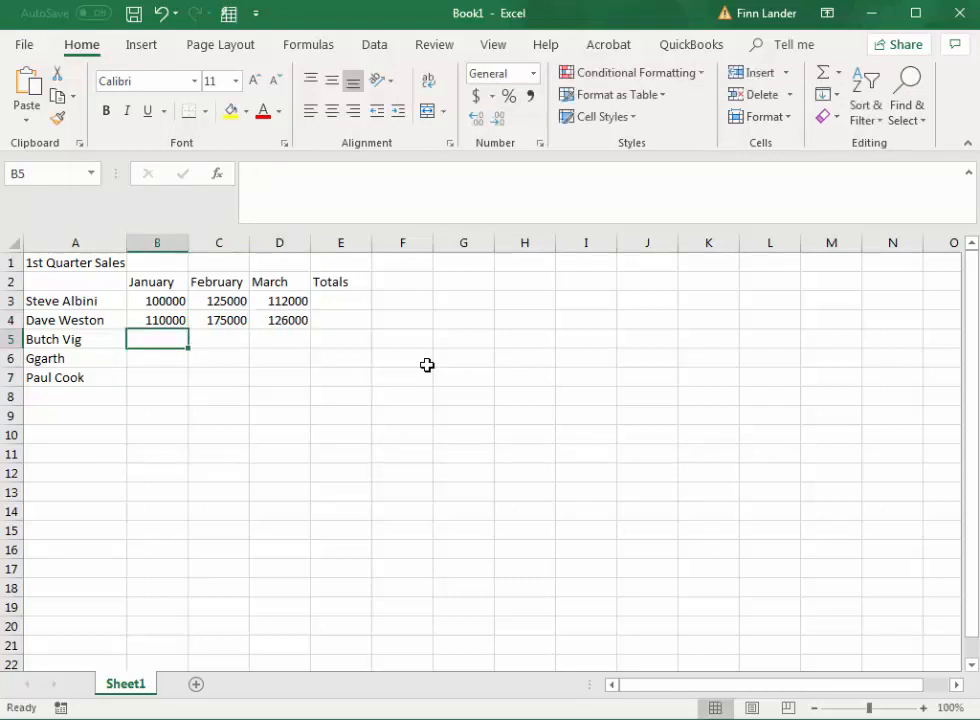
Step: Enter the third salesperson's January to March sales in cells B5 to D5: 95000, 98000 and 175000
type("95000")
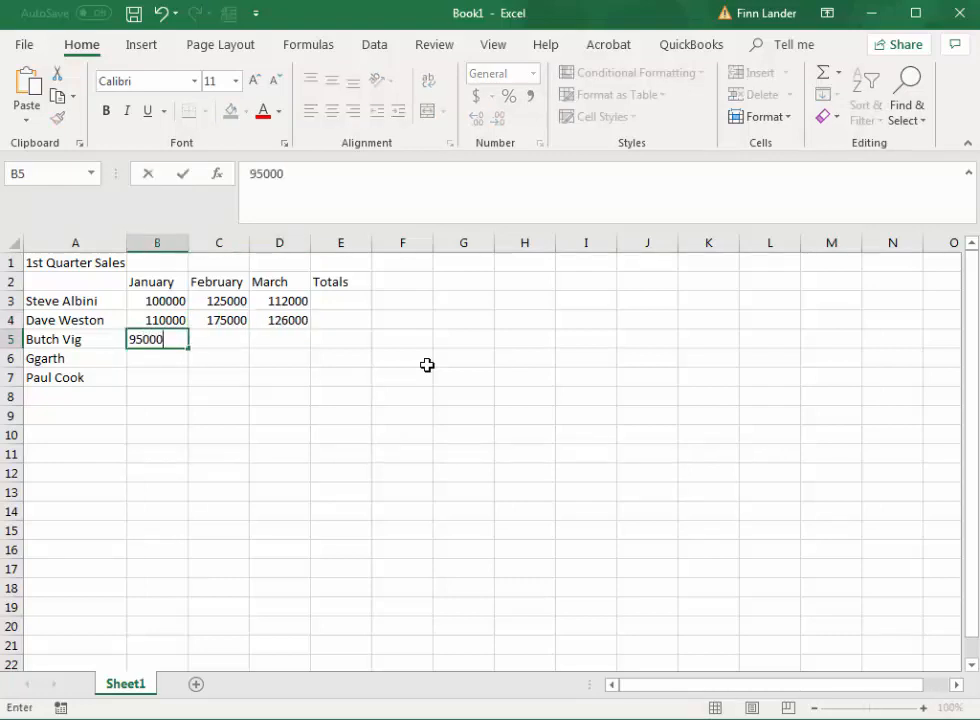
key("Tab")
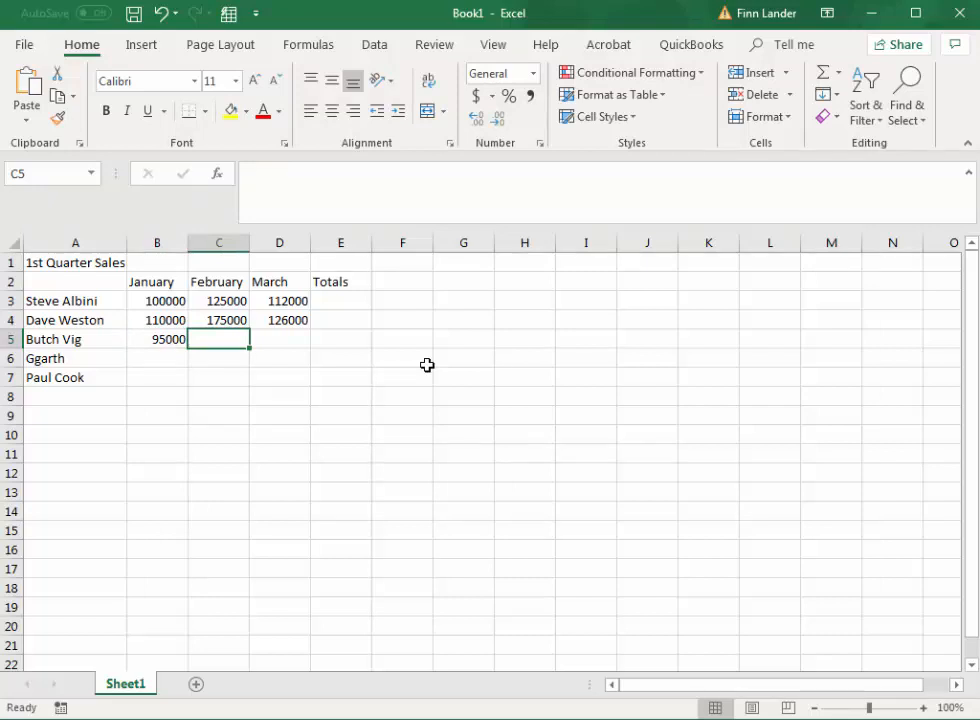
type("98000")
key("Tab")
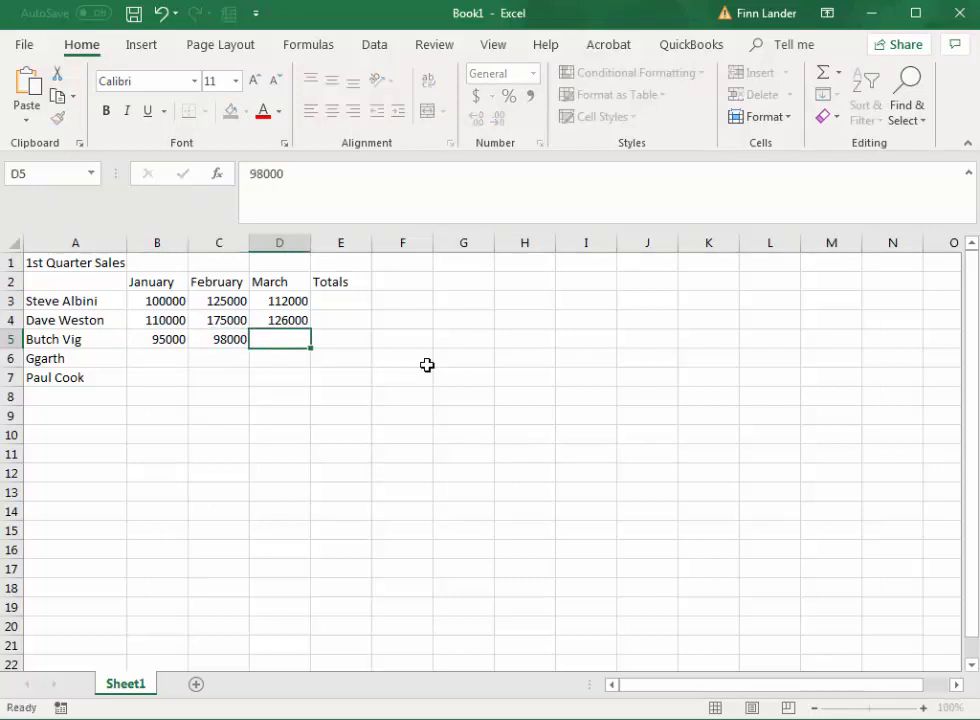
type("175000")
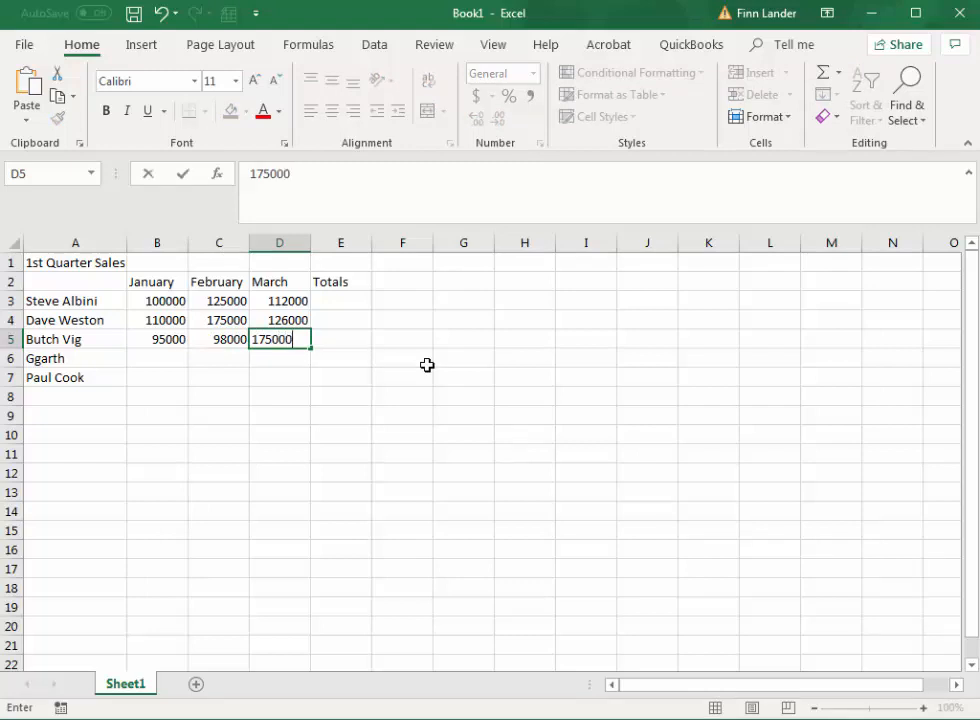
key("Return")
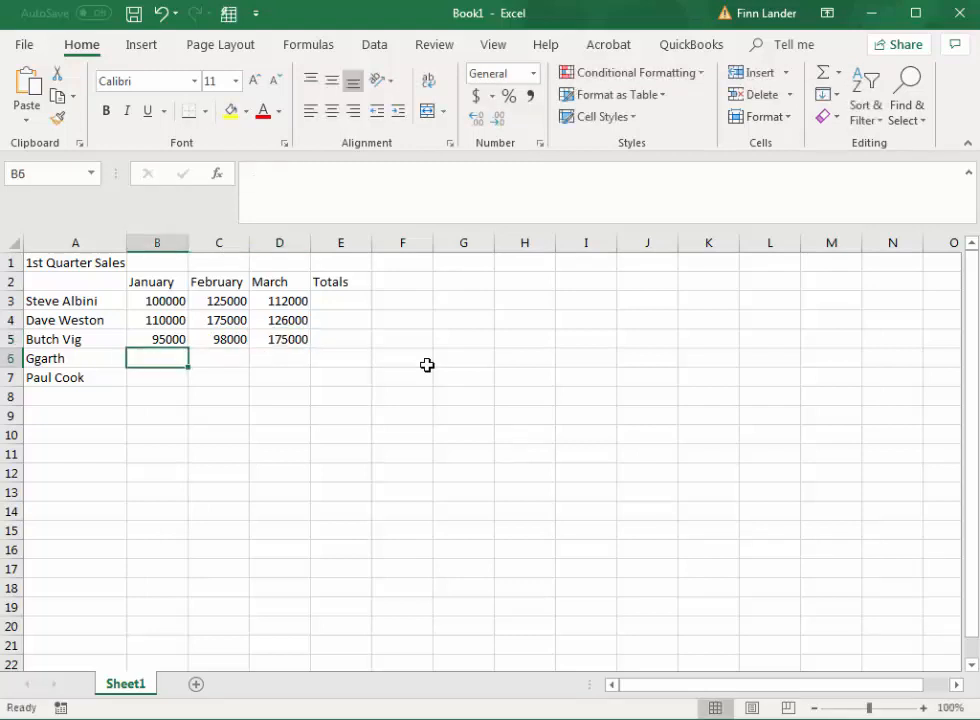
Step: Enter the fourth salesperson's January to March sales in cells B6 to D6: 250000, 175000 and 258000
type("250000")
key("Tab")
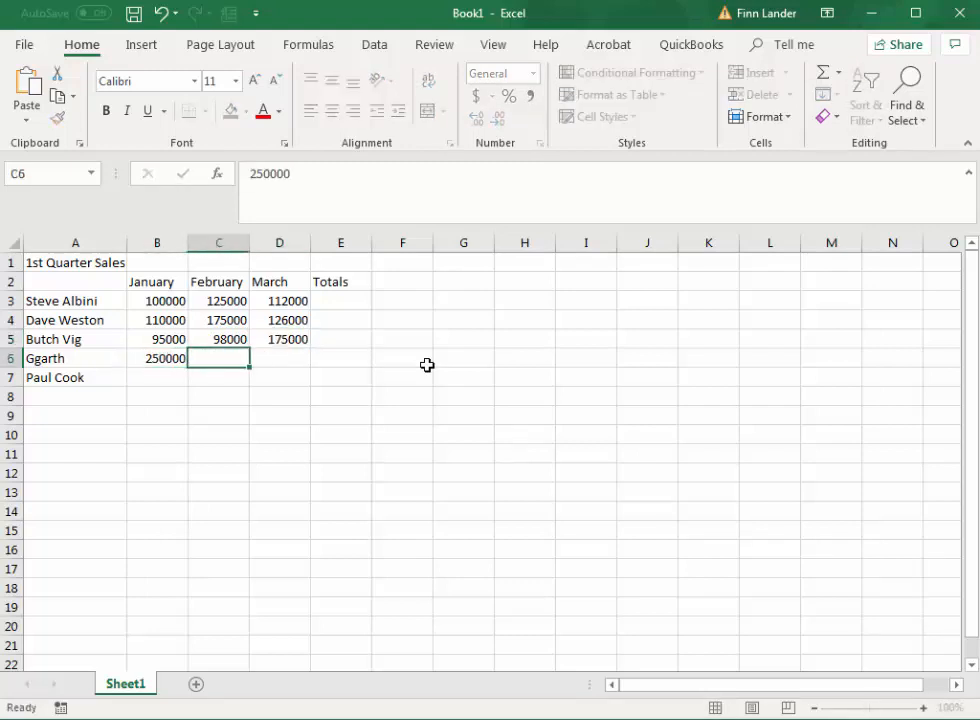
type("1750")
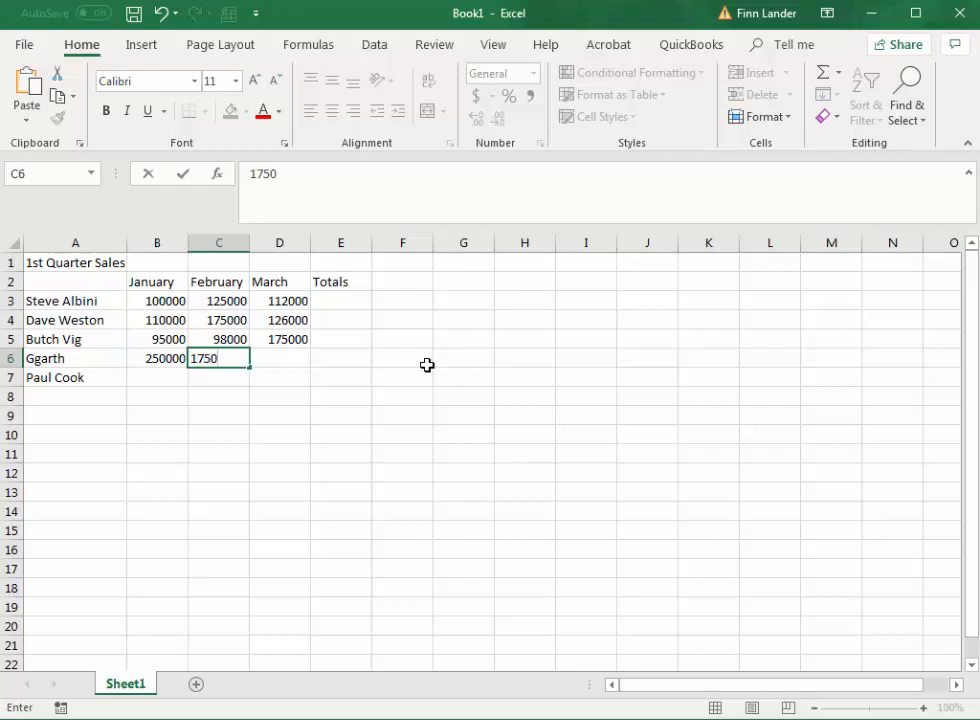
type("00")
key("Tab")
type("258")
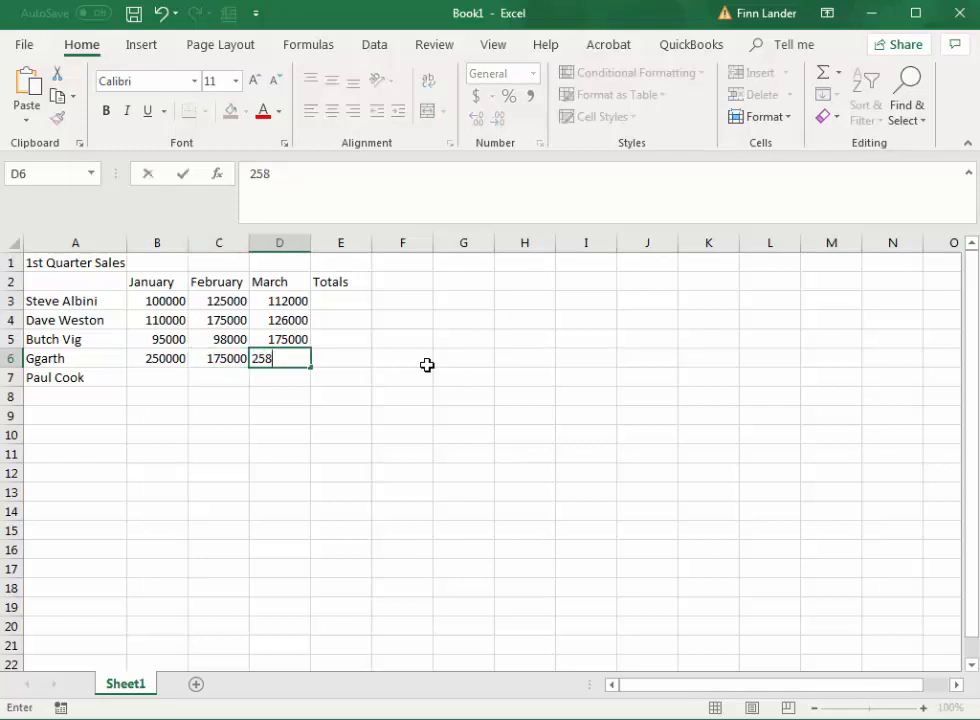
type("000")
key("Return")
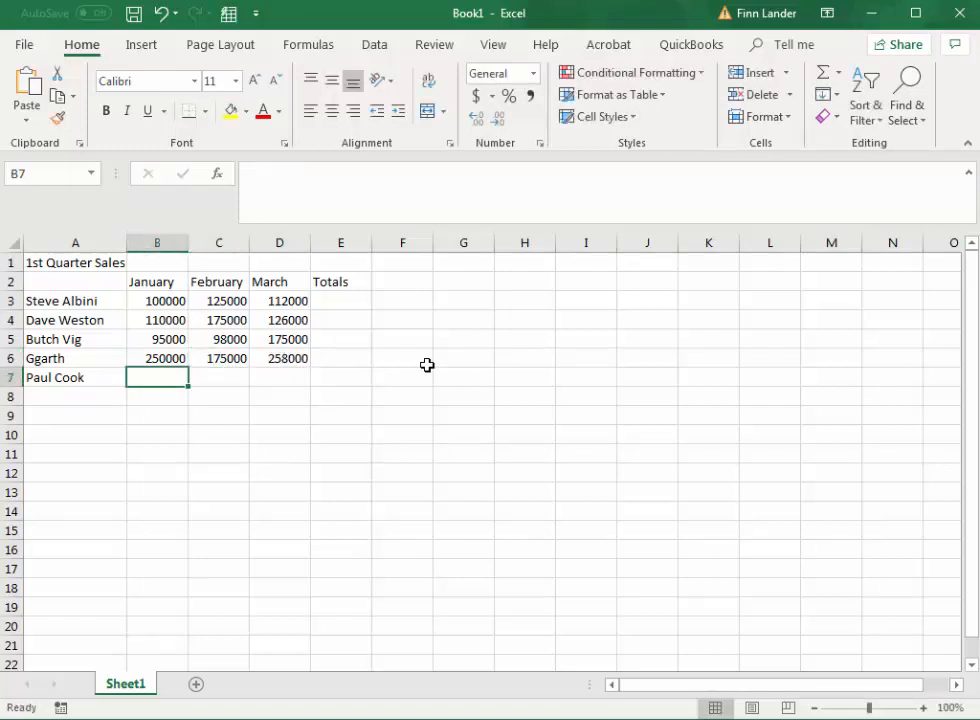
Step: Enter the fifth salesperson's January to March sales in cells B7 to D7: 123000, 250000 and 99000
type("123000")
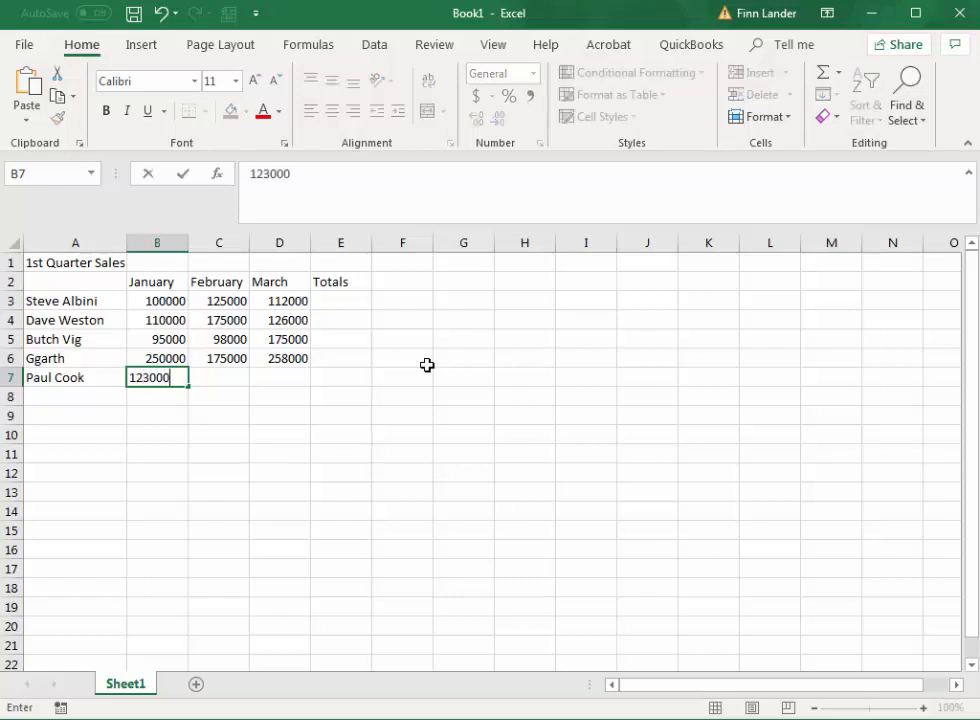
key("Tab")
type("250000")
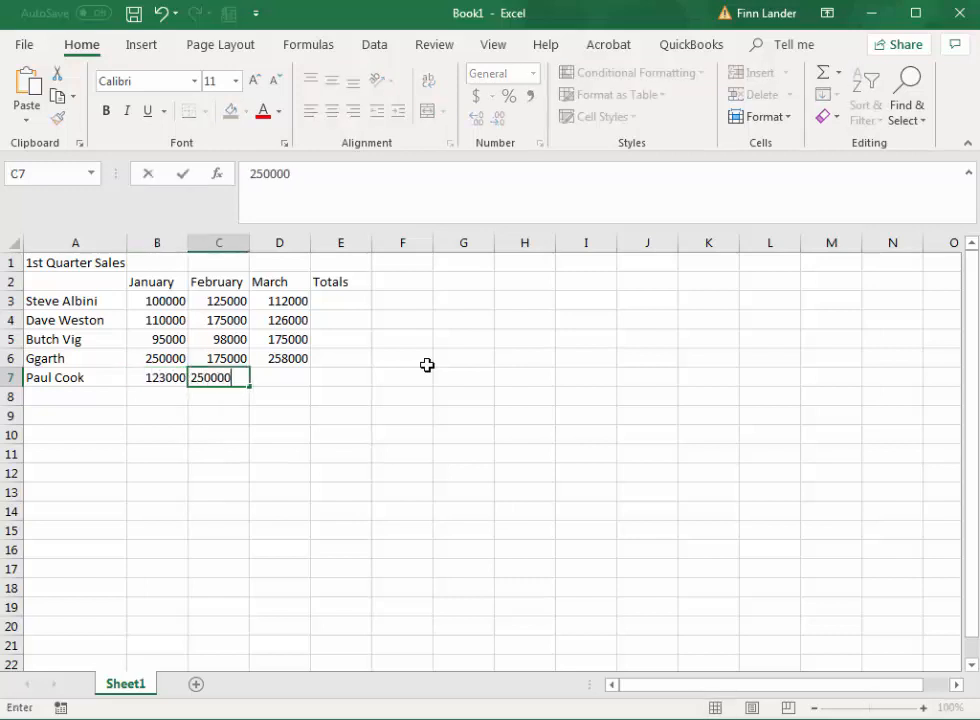
key("Tab")
type("99")
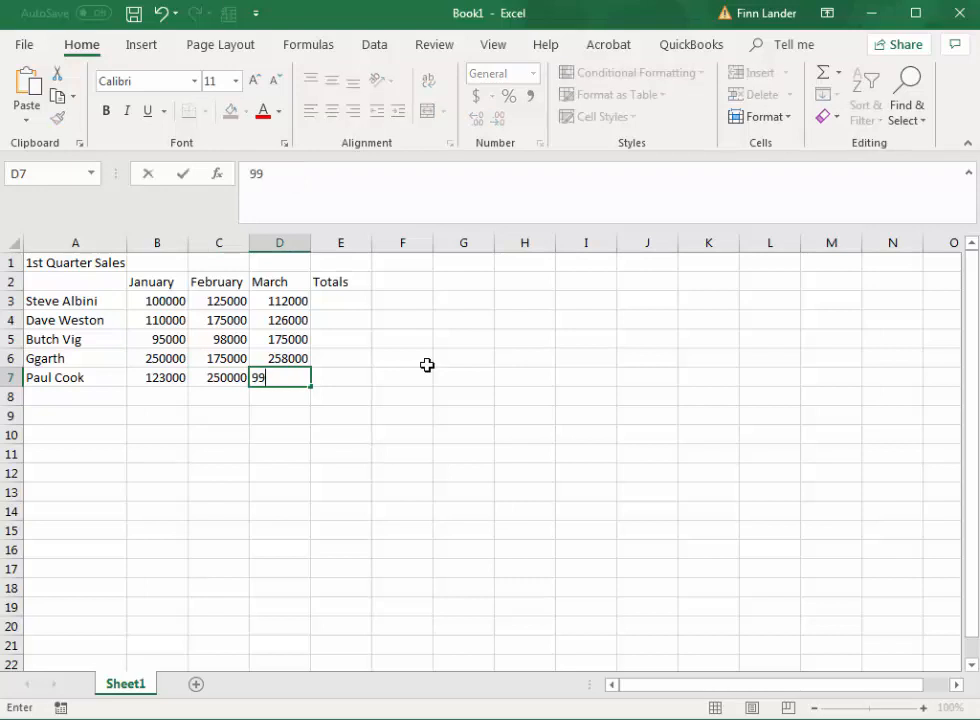
type("0000")
key("Tab")
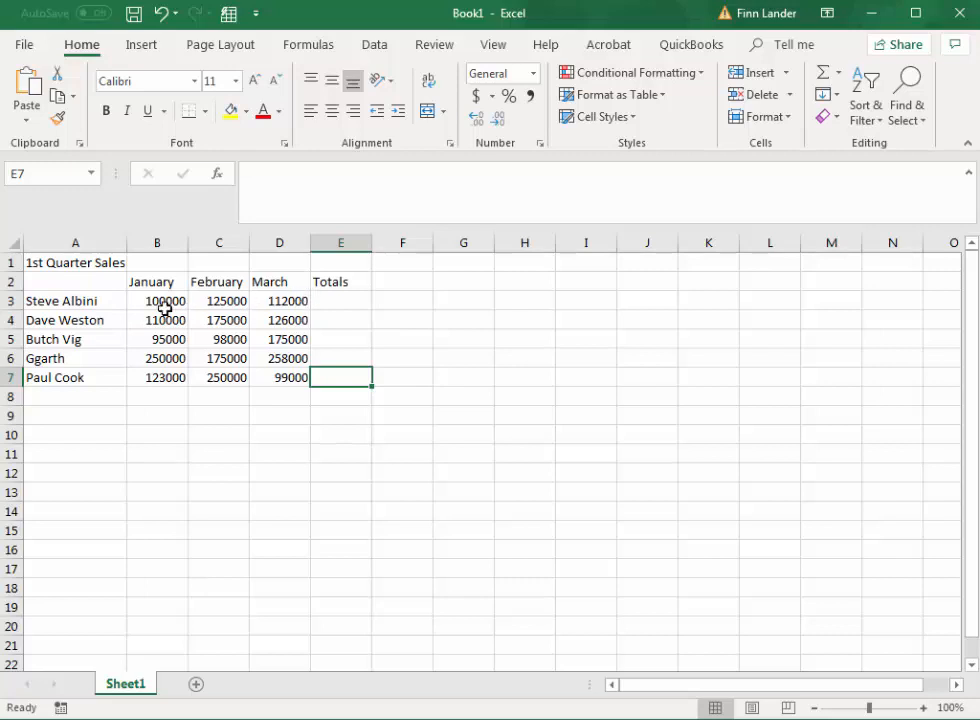
Step: Total the first salesperson's three months in cell E3 with the addition formula =B3+C3+D3
left_click(342, 301)
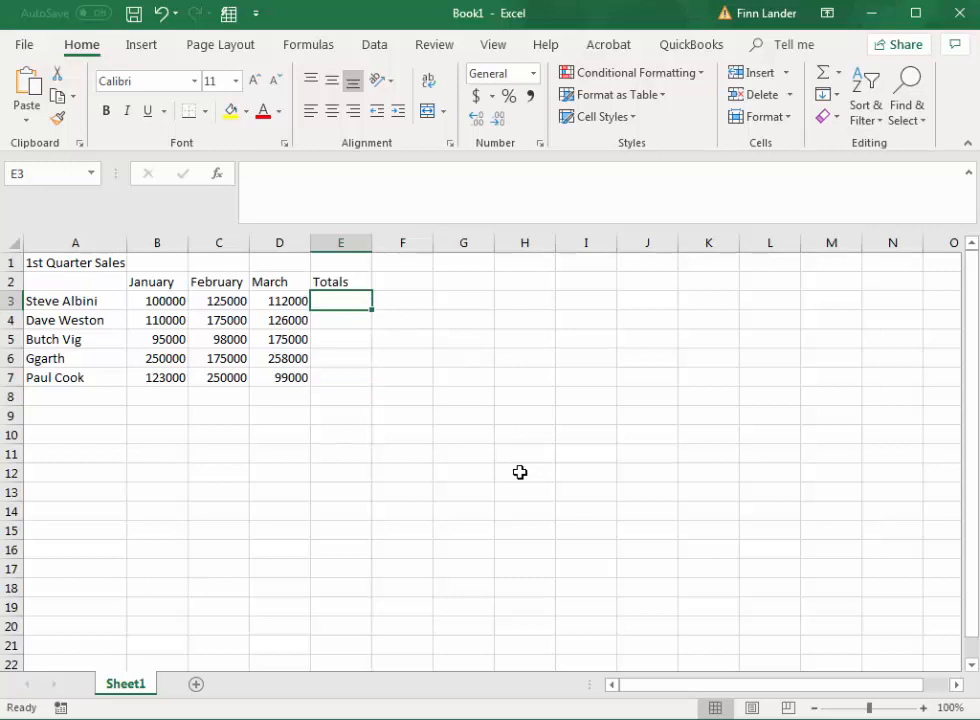
type("=")
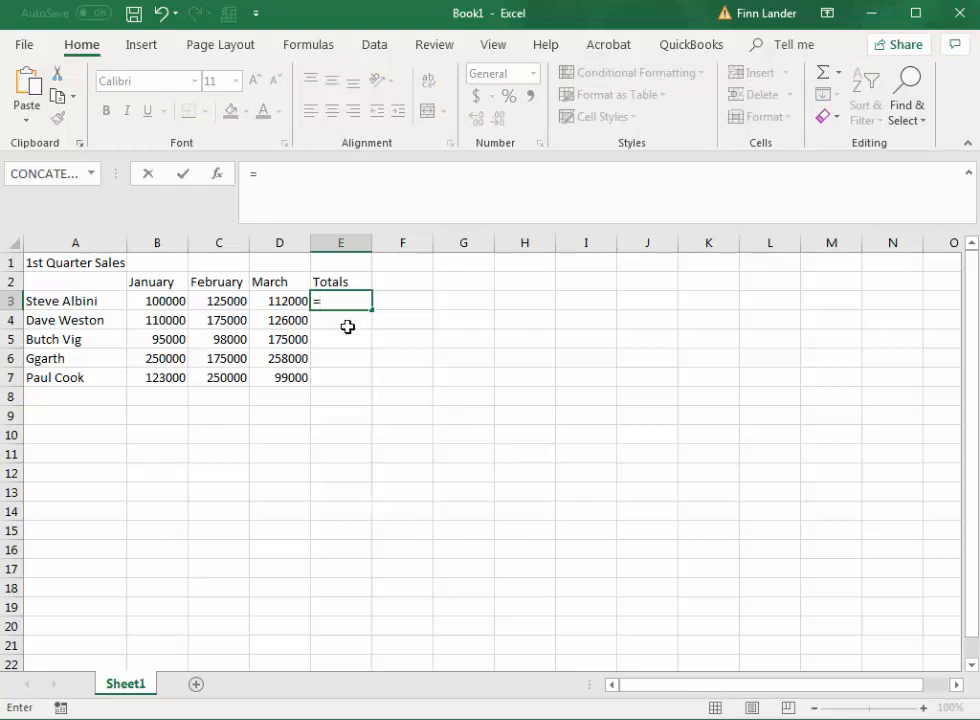
left_click(163, 302)
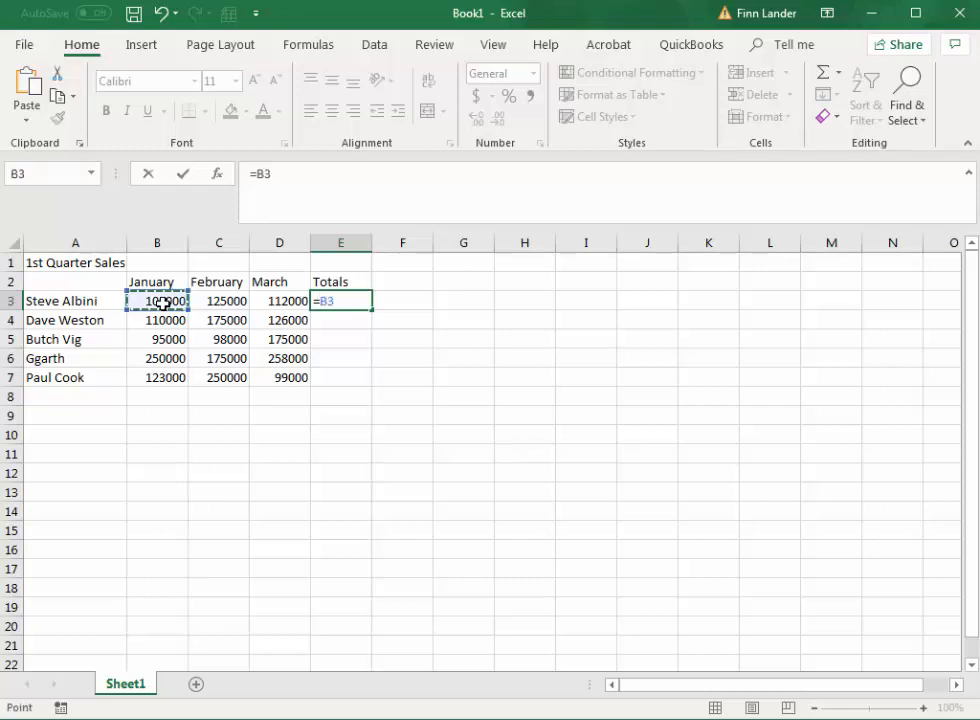
type("+")
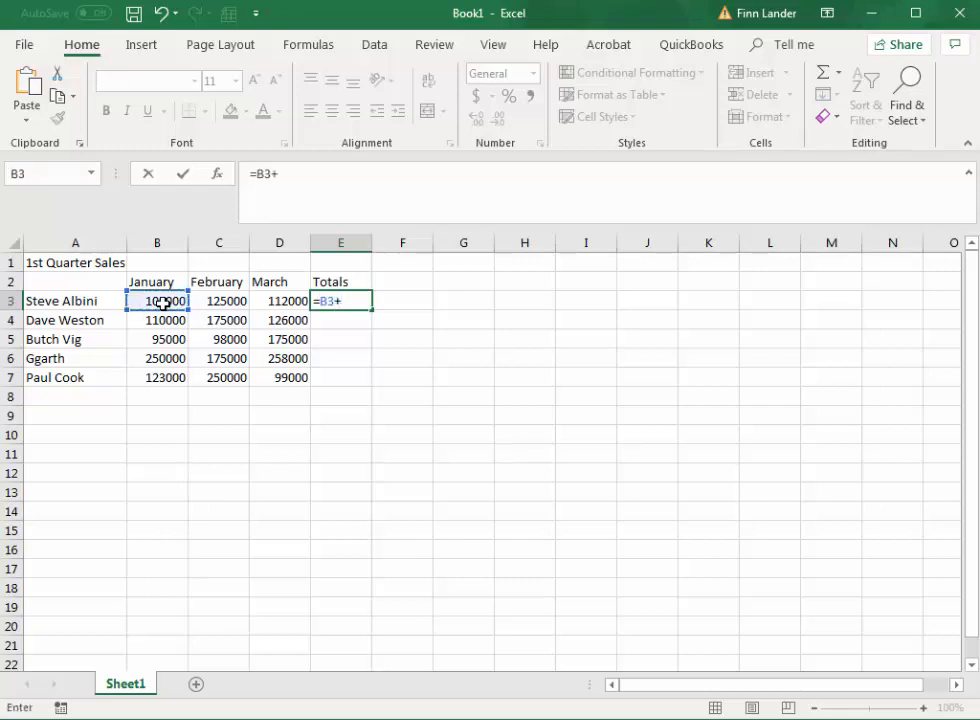
left_click(218, 305)
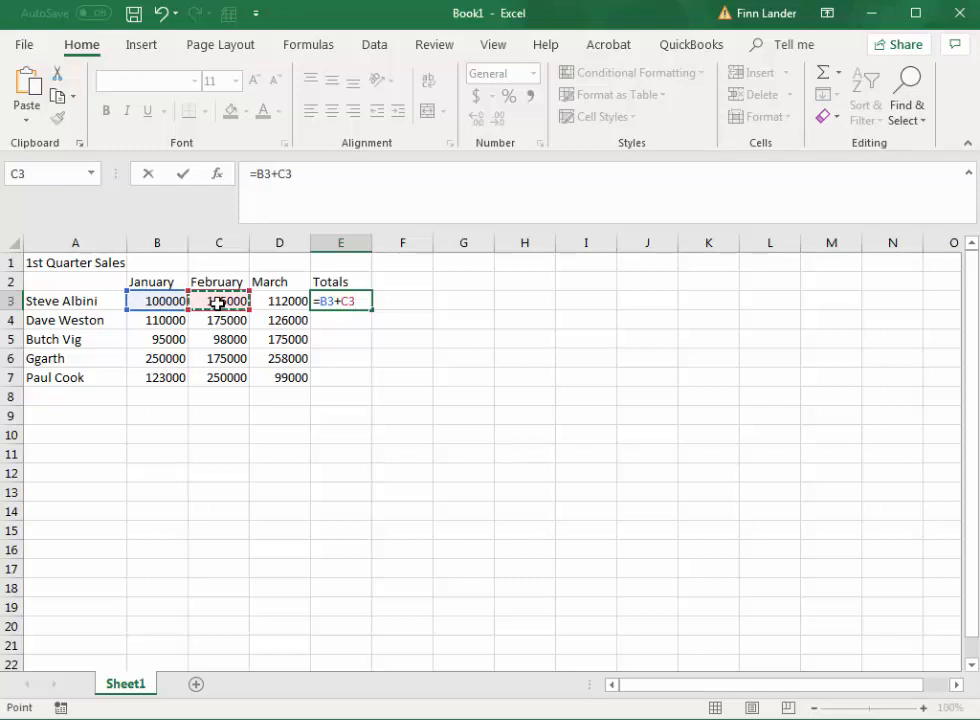
type("+d3")
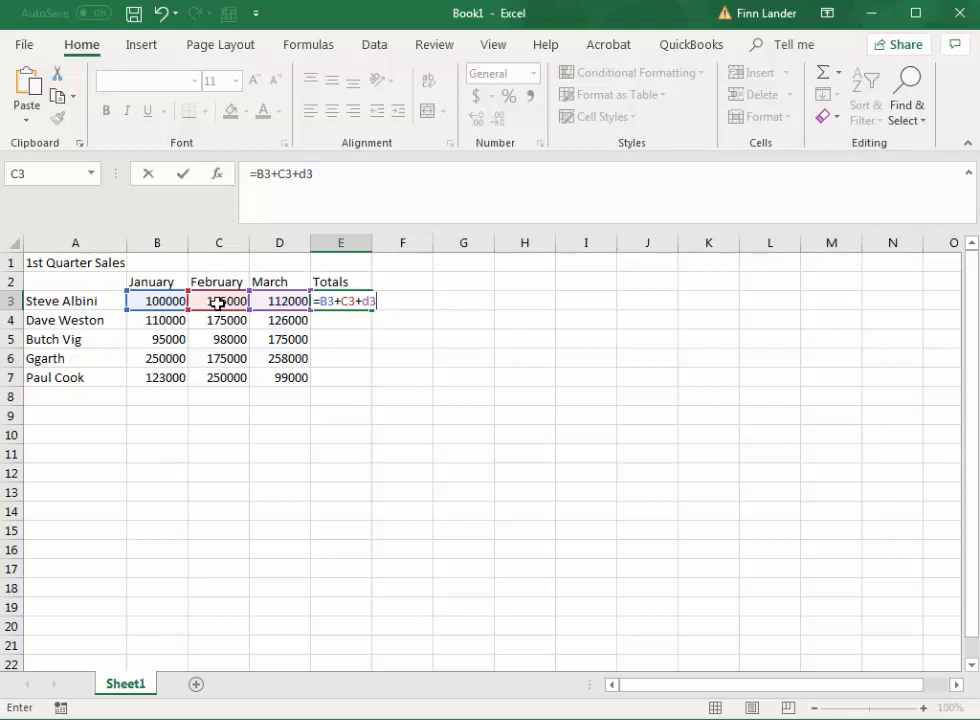
key("Return")
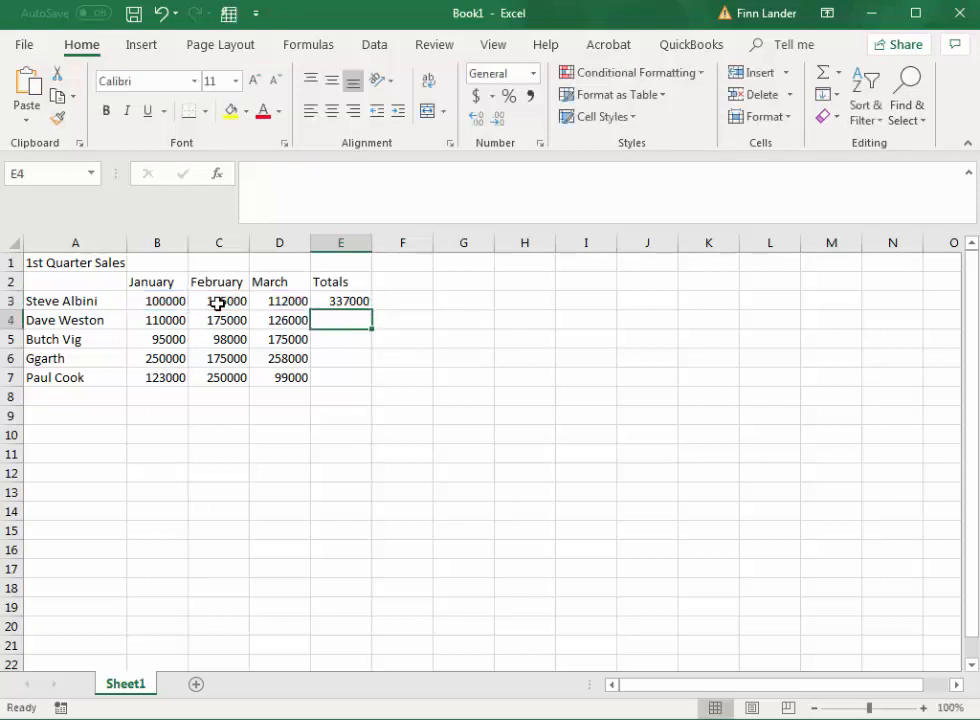
Step: Replace the addition formula in cell E3 with an AutoSum formula, =SUM(B3:D3)
left_click(345, 301)
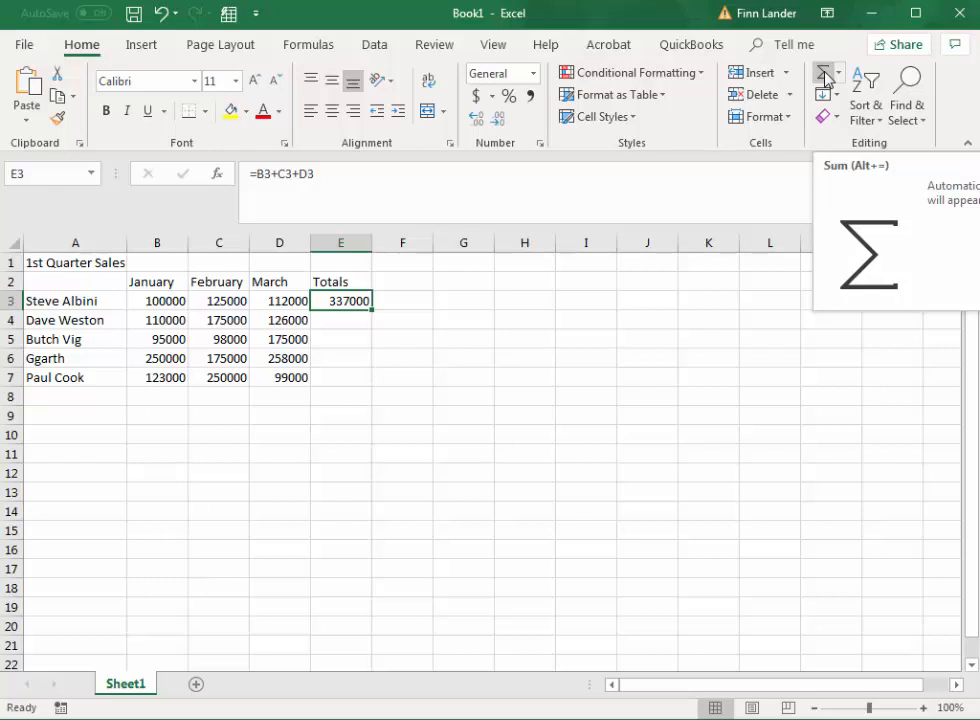
left_click(826, 77)
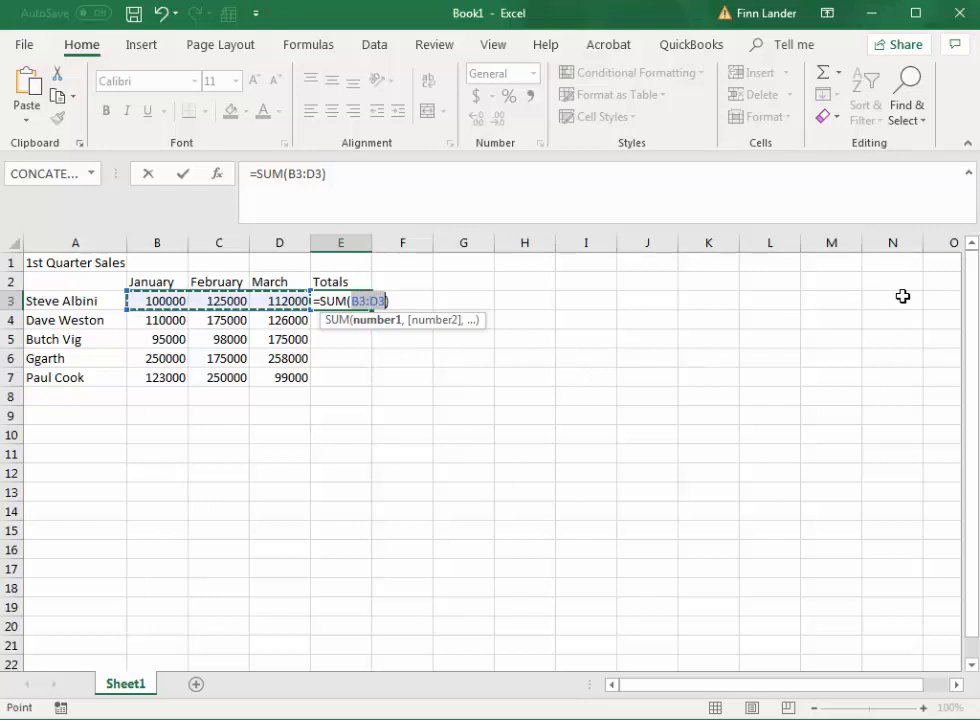
key("Return")
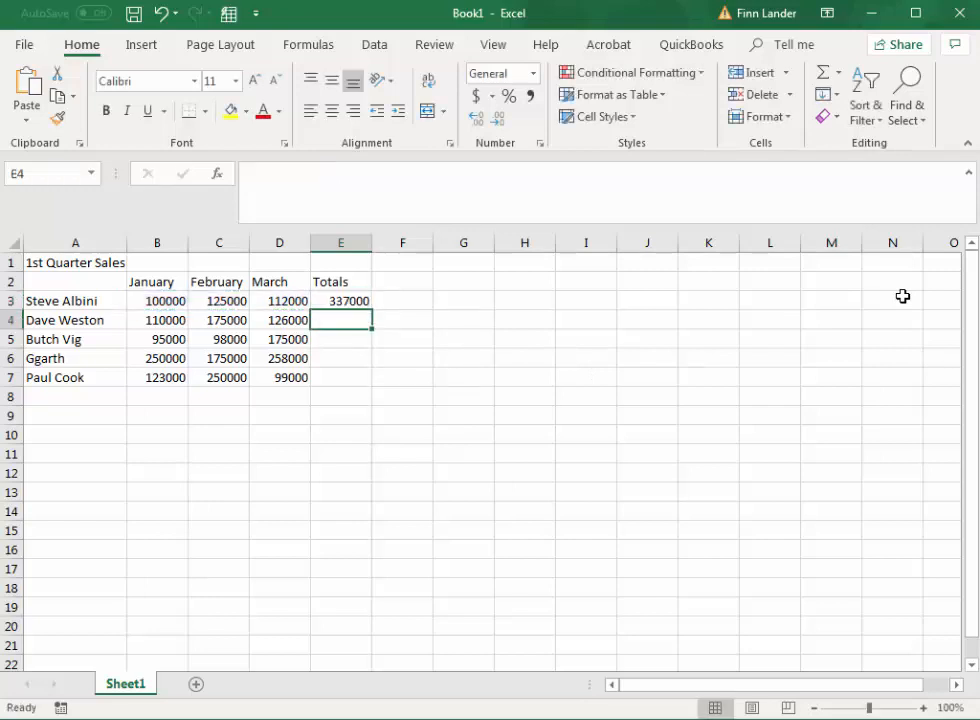
Step: Label cell A8 as Total and sum the January sales in cell B8 with AutoSum, =SUM(B3:B7)
left_click(42, 396)
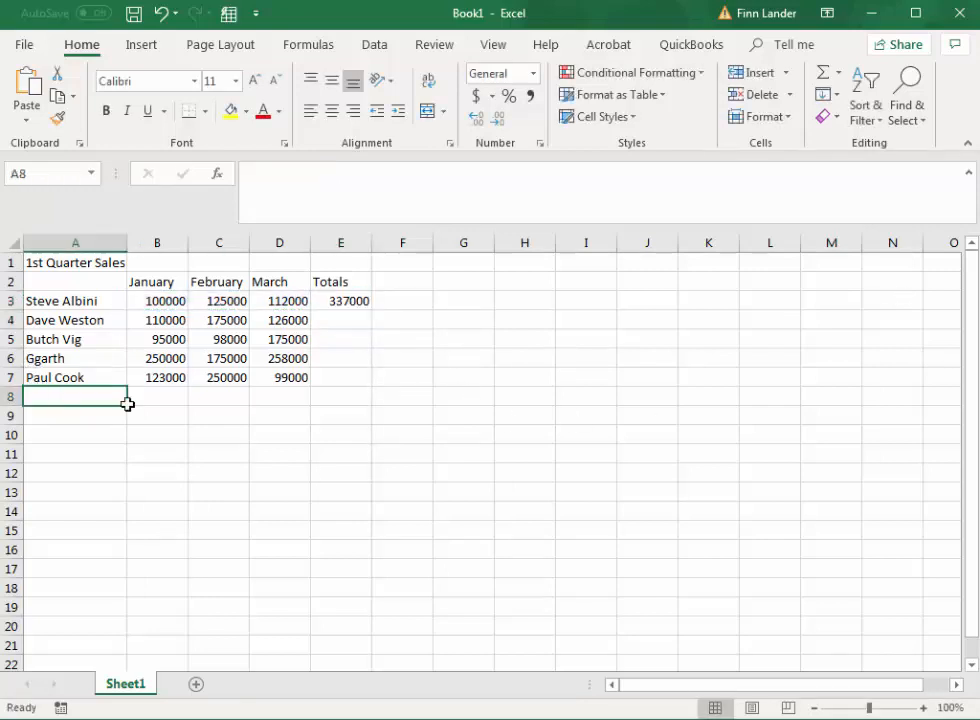
type("Total")
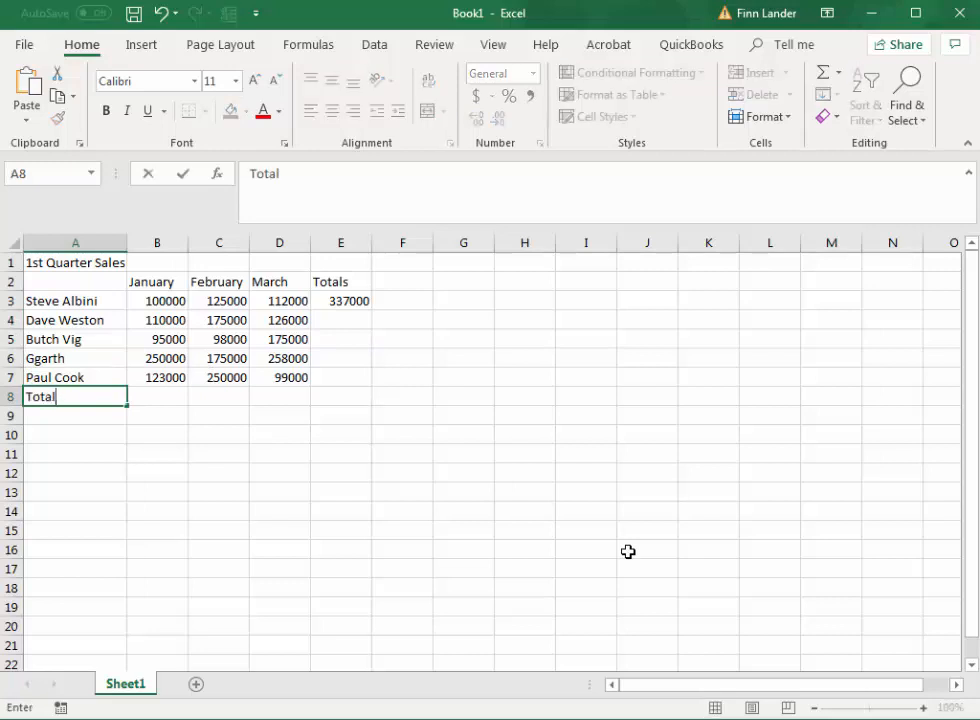
key("Tab")
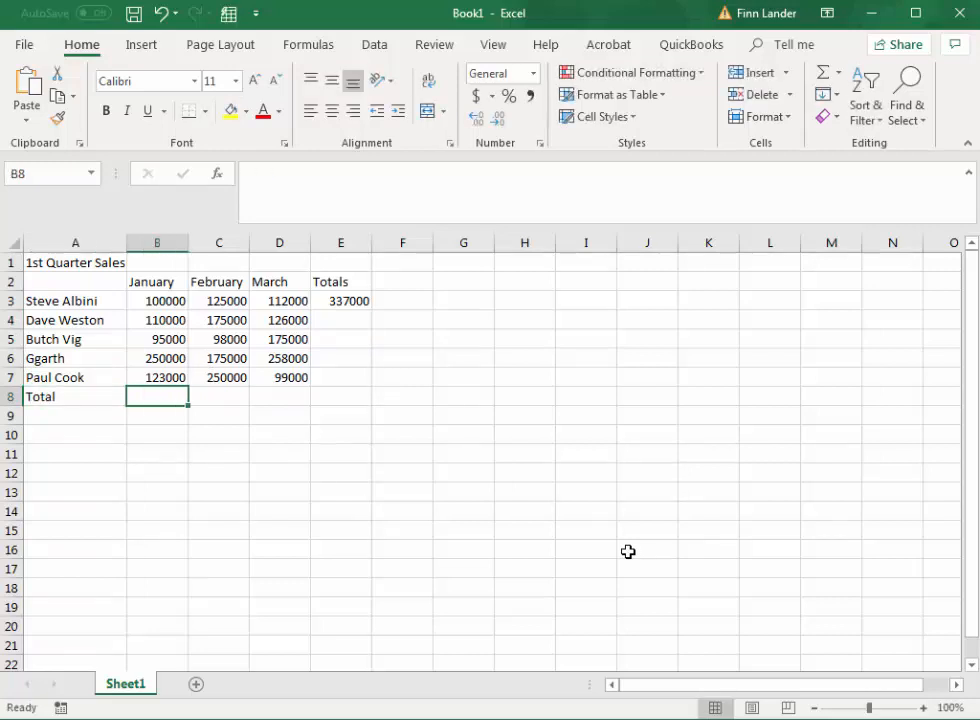
left_click(830, 80)
key("Return")
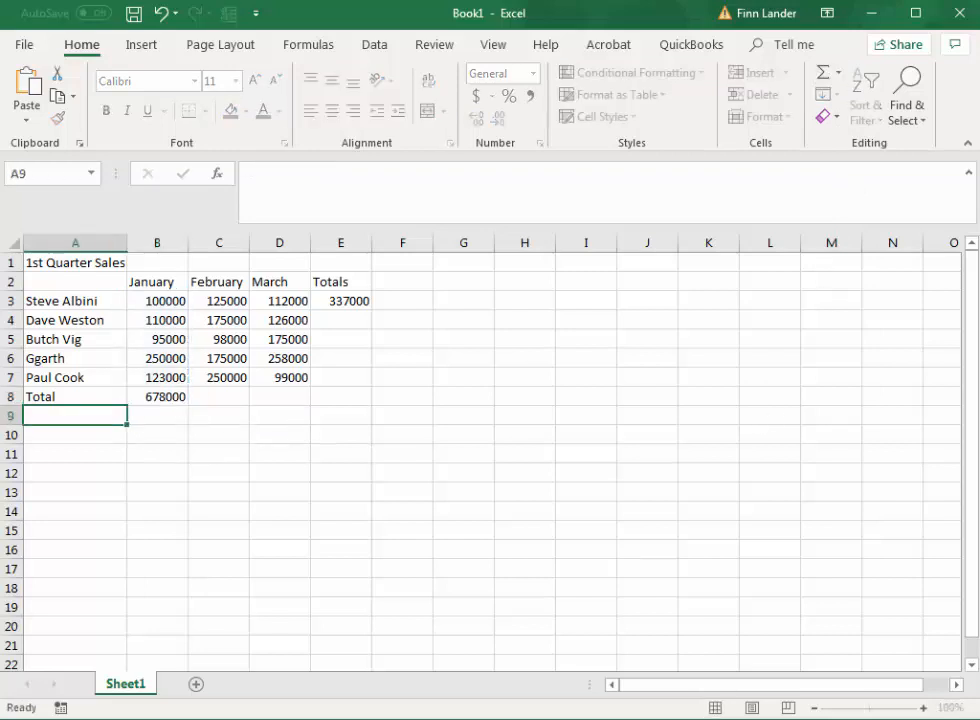
Step: Fill the January total formula across row 8 to column E, and fill the E3 formula down to E7
left_click(172, 397)
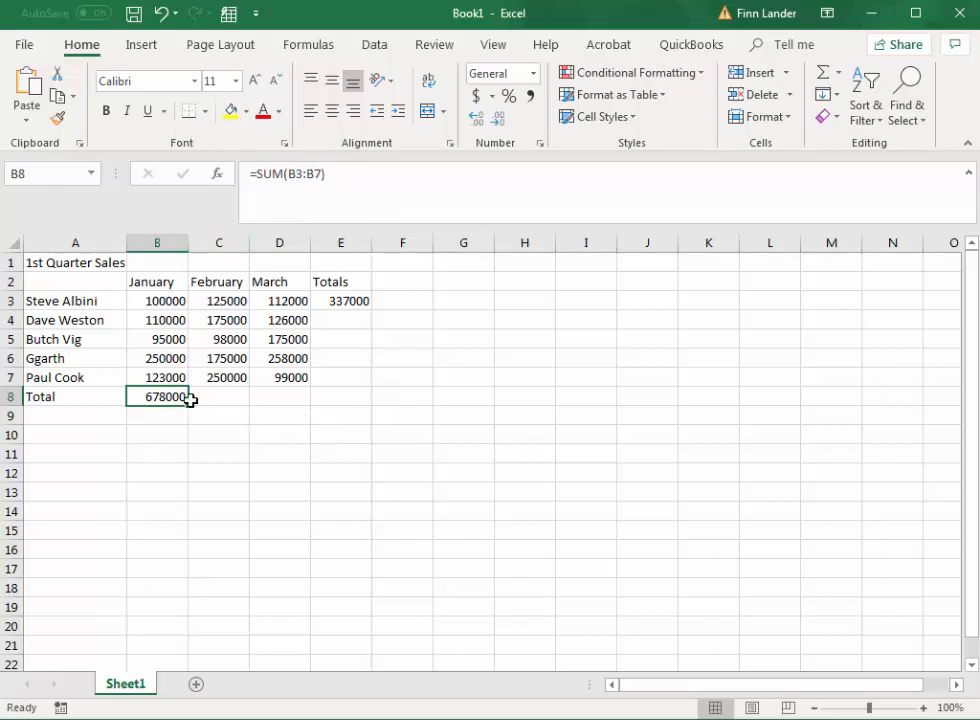
left_click_drag(188, 406, 355, 403)
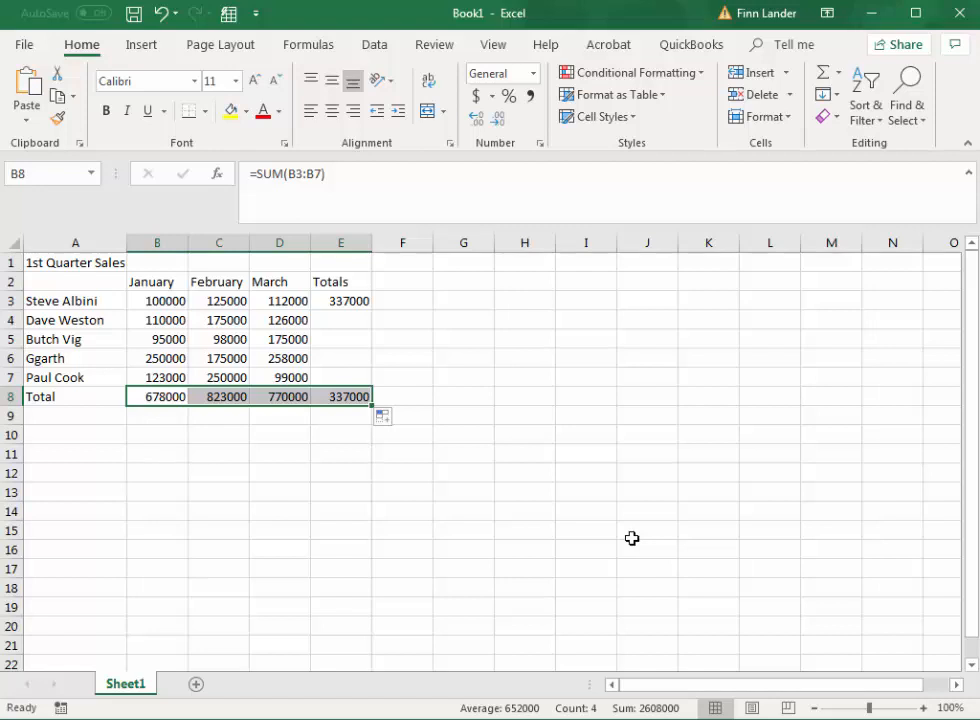
left_click(358, 303)
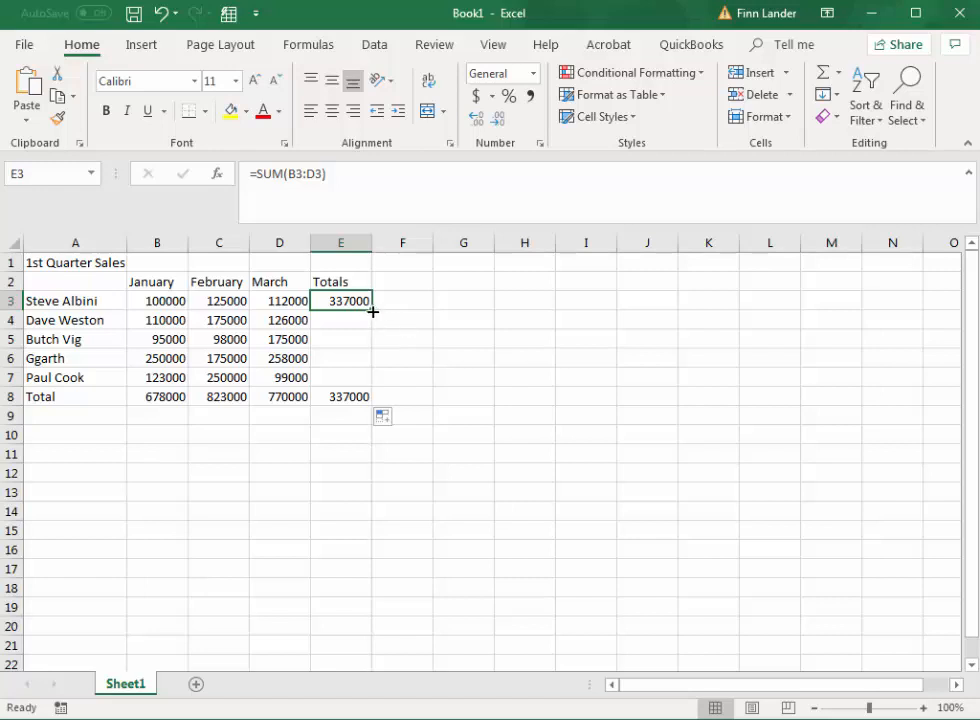
left_click_drag(372, 312, 375, 380)
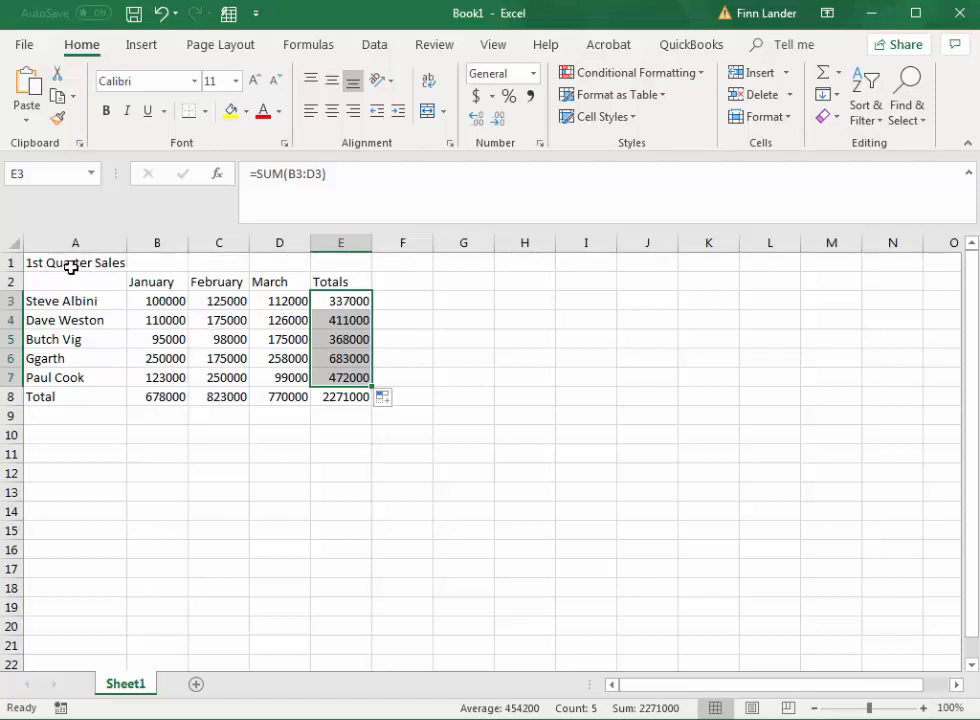
Step: Merge and center the 1st Quarter Sales title across A1:E1 and make it bold at font size 12
left_click_drag(74, 265, 316, 266)
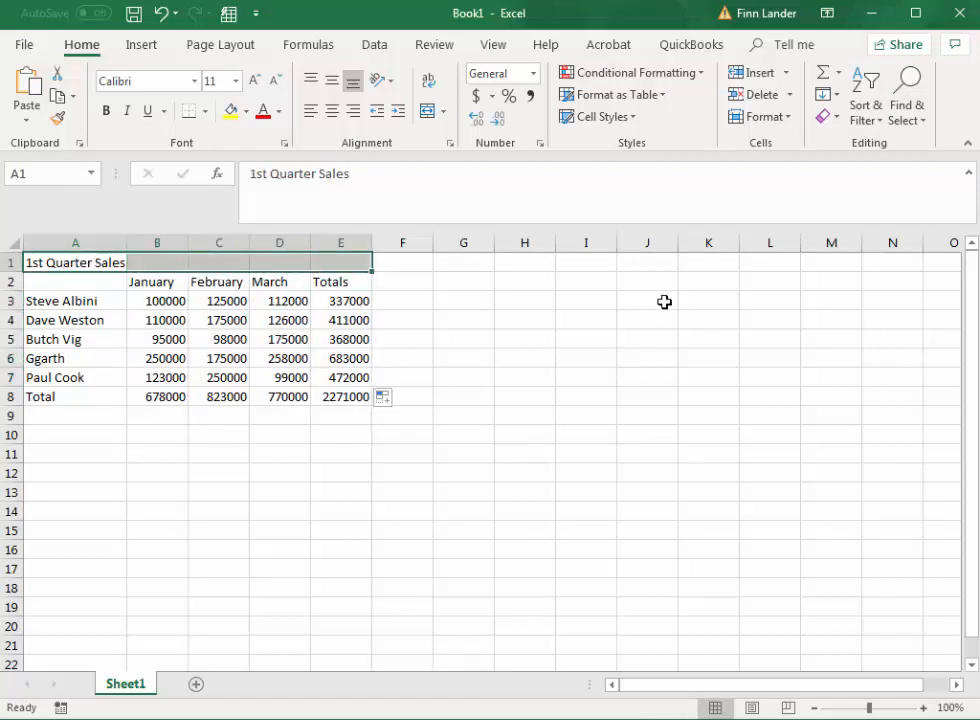
left_click(428, 113)
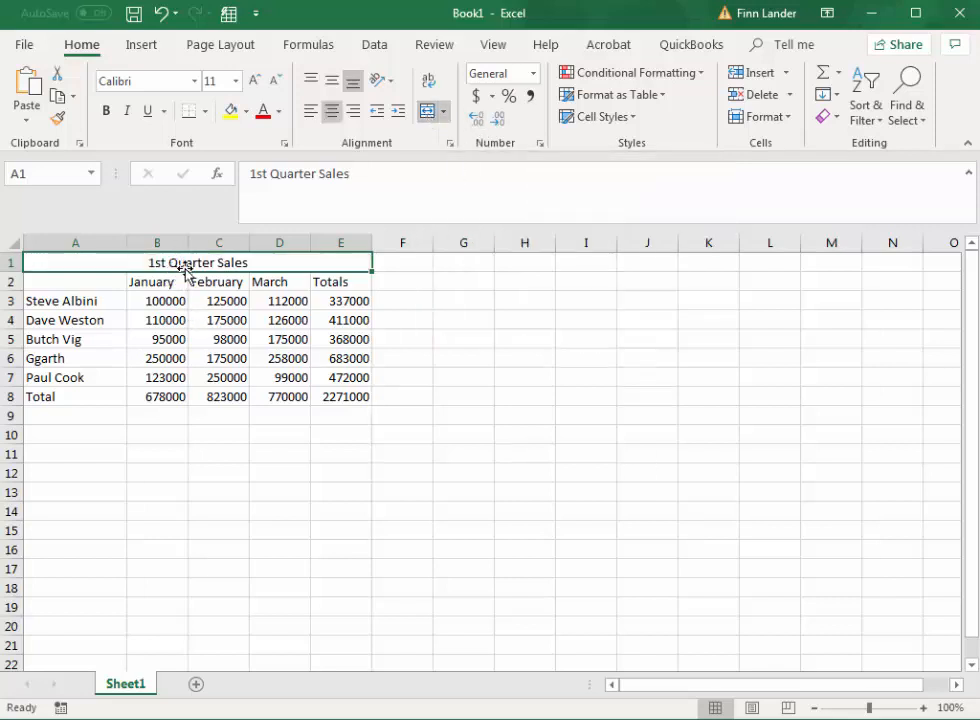
left_click(104, 112)
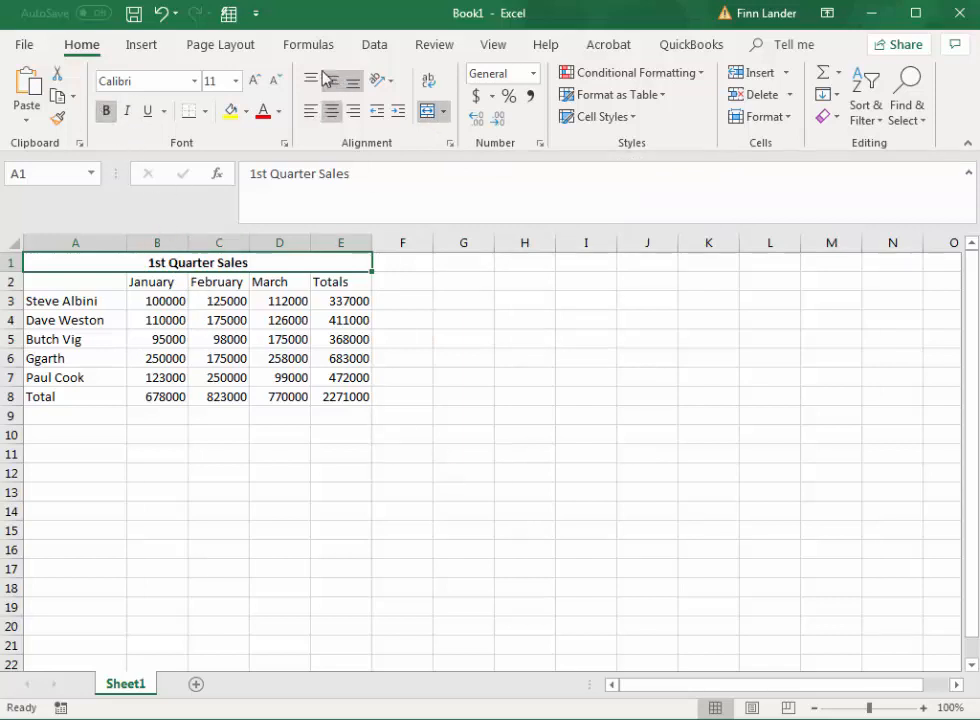
left_click(254, 80)
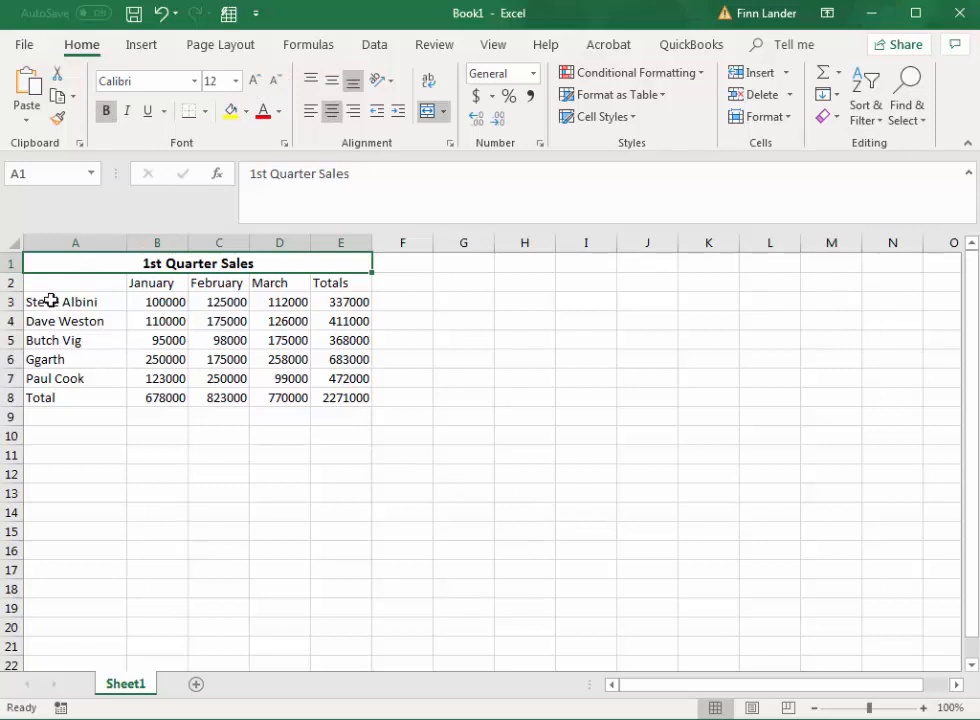
Step: Italicize the row labels in A3:A8, and make the column headings in B2:E2 bold and centered
left_click_drag(50, 301, 62, 397)
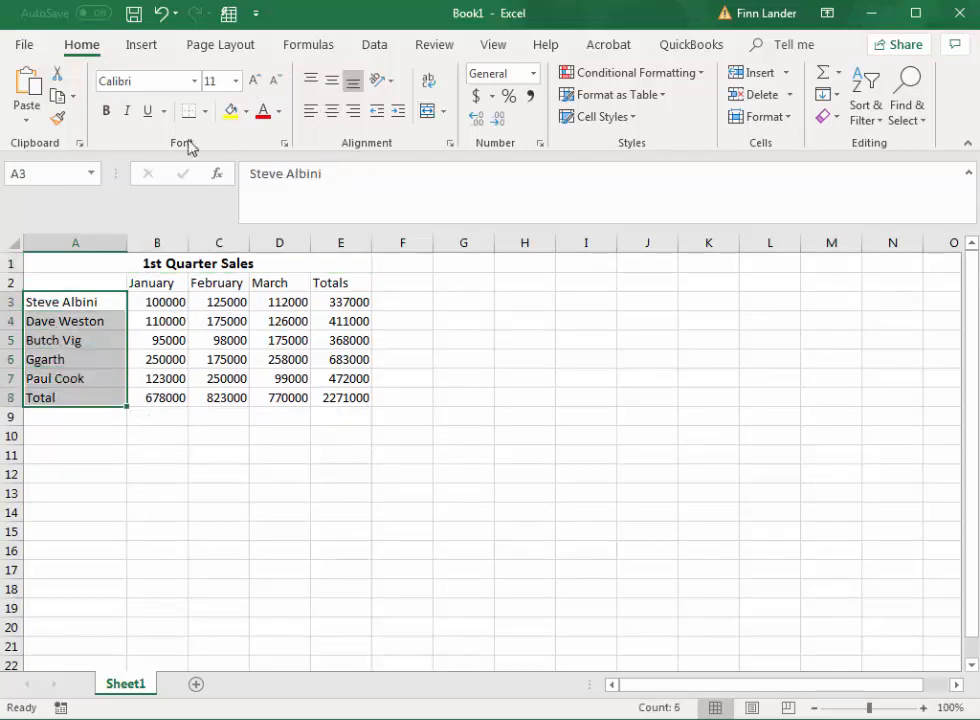
left_click(124, 112)
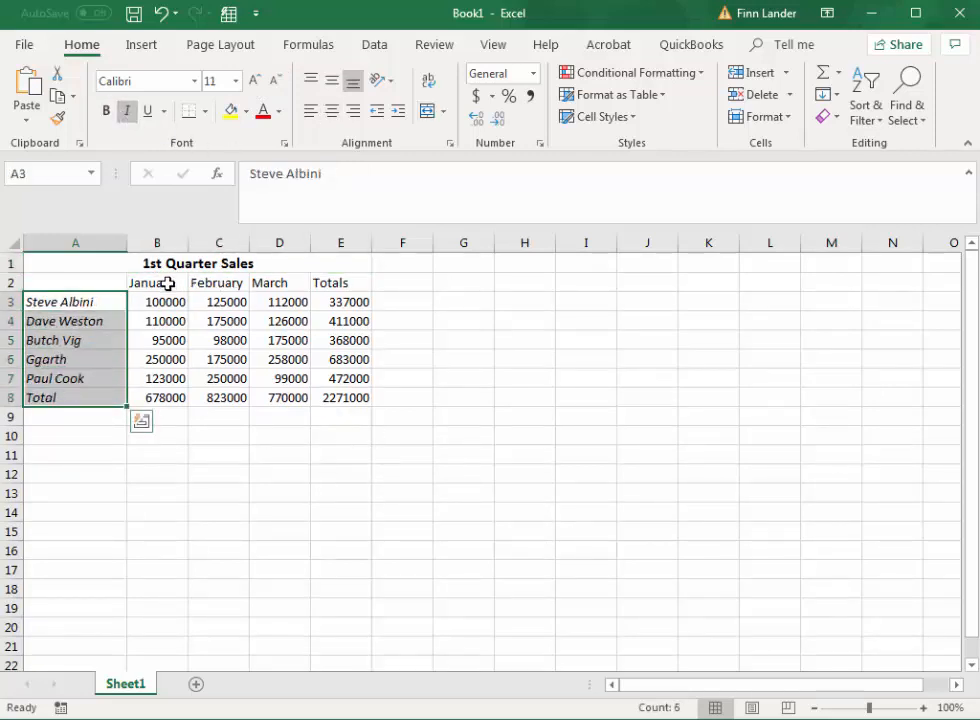
left_click_drag(168, 282, 340, 281)
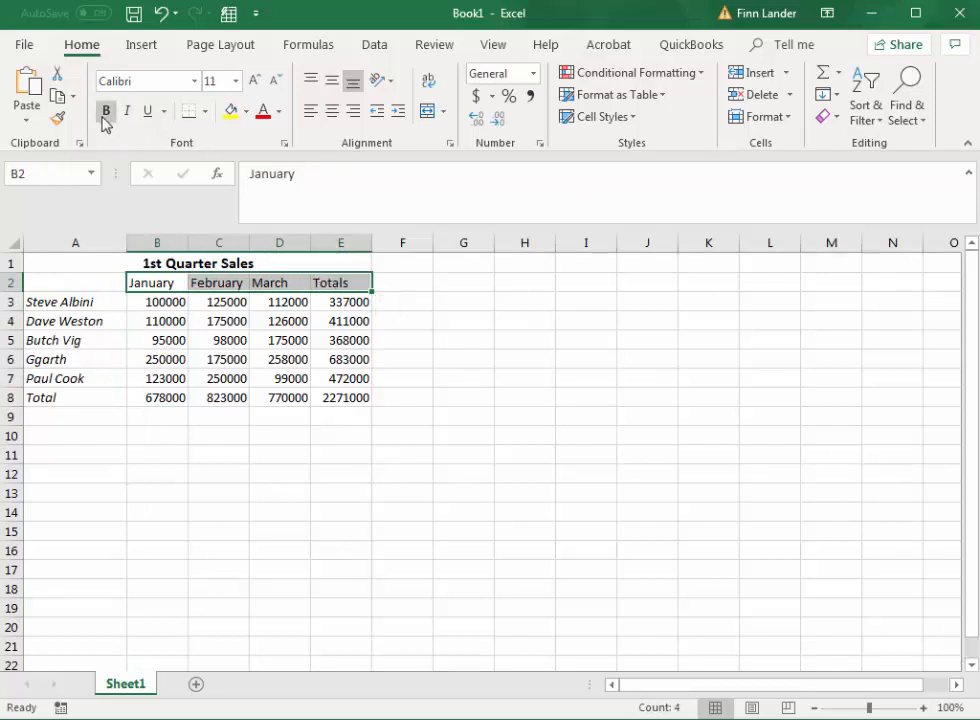
left_click(105, 112)
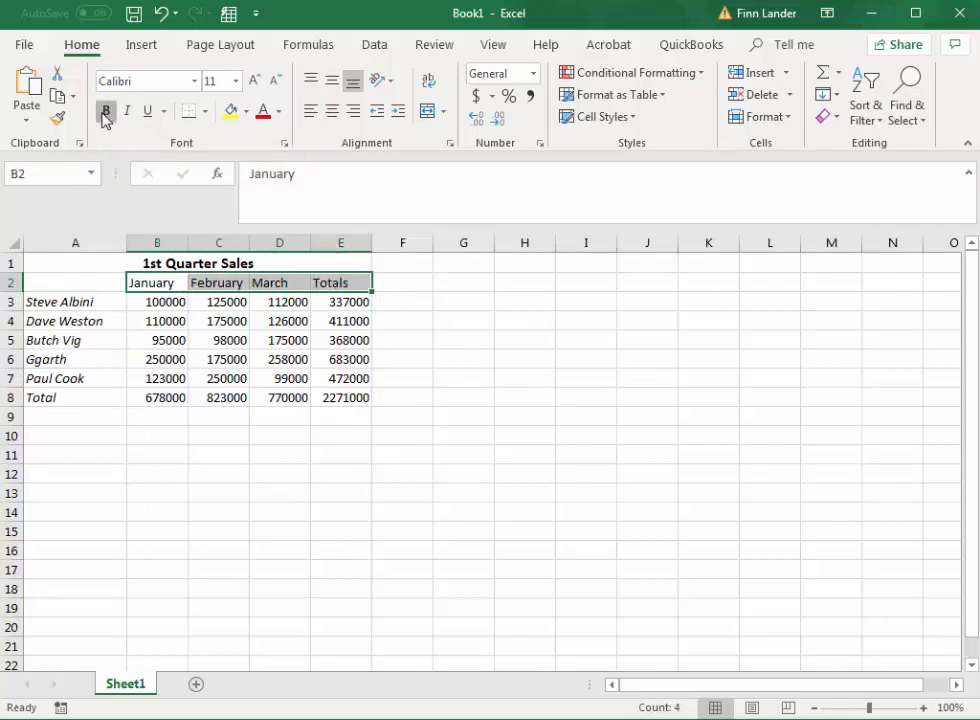
left_click(333, 118)
left_click(405, 495)
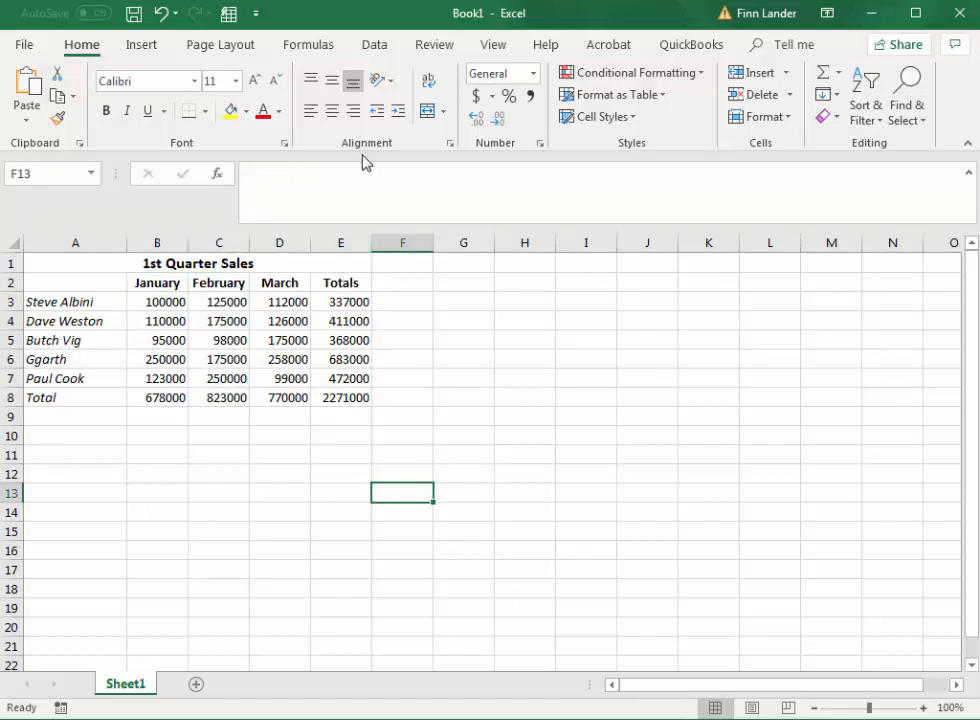
Step: Check how the sheet looks in the print preview and return to the worksheet without printing
left_click(24, 44)
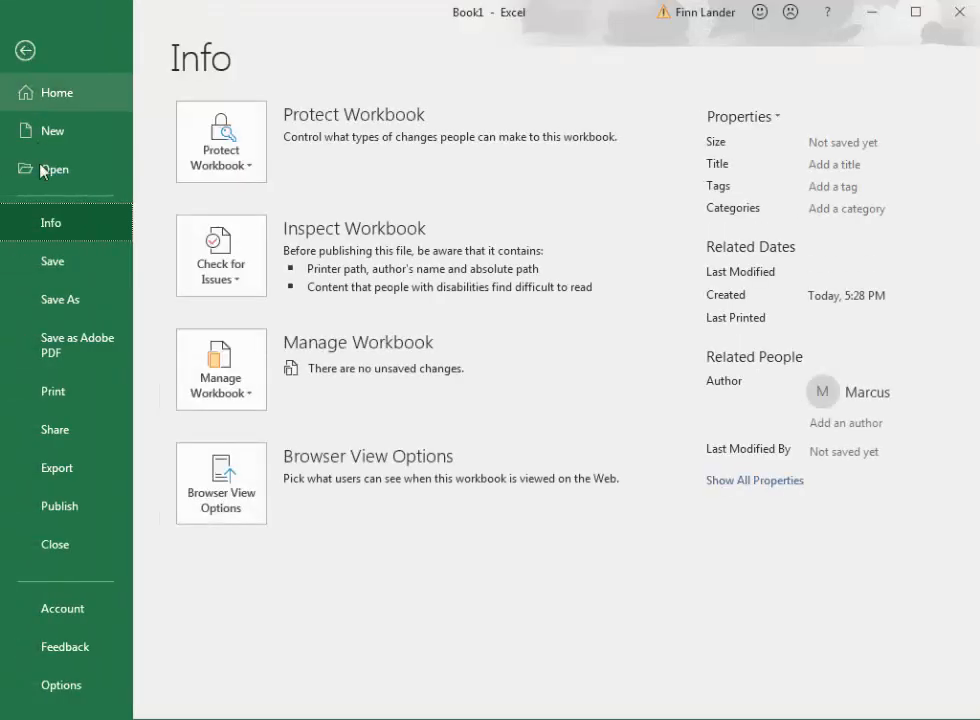
left_click(70, 393)
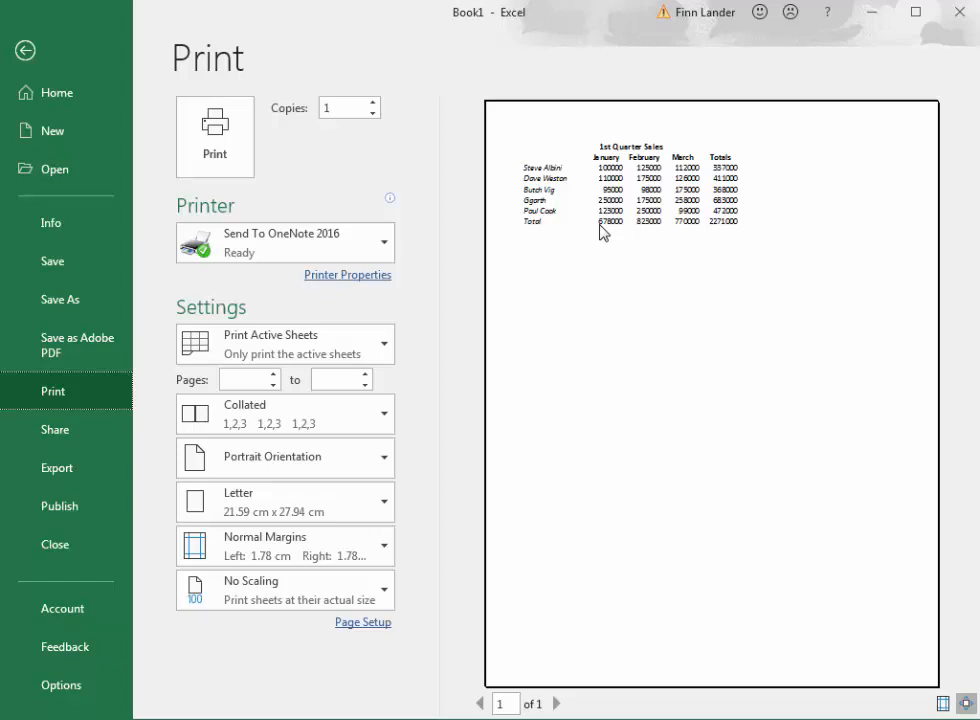
left_click(25, 50)
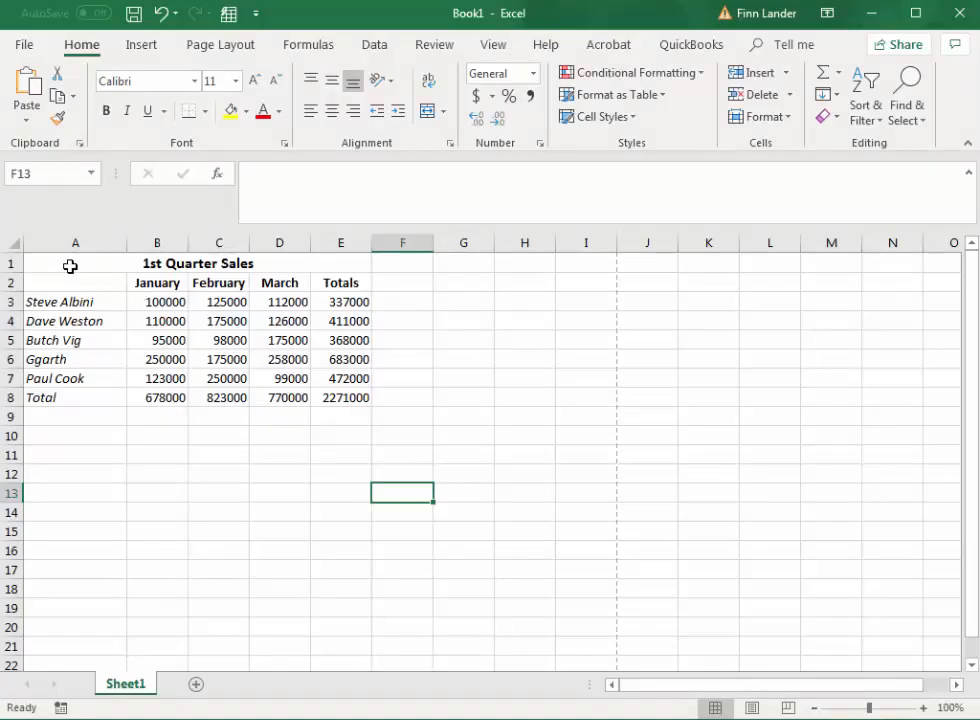
Step: Apply All Borders to the whole sales table, A1:E8
left_click_drag(70, 266, 278, 391)
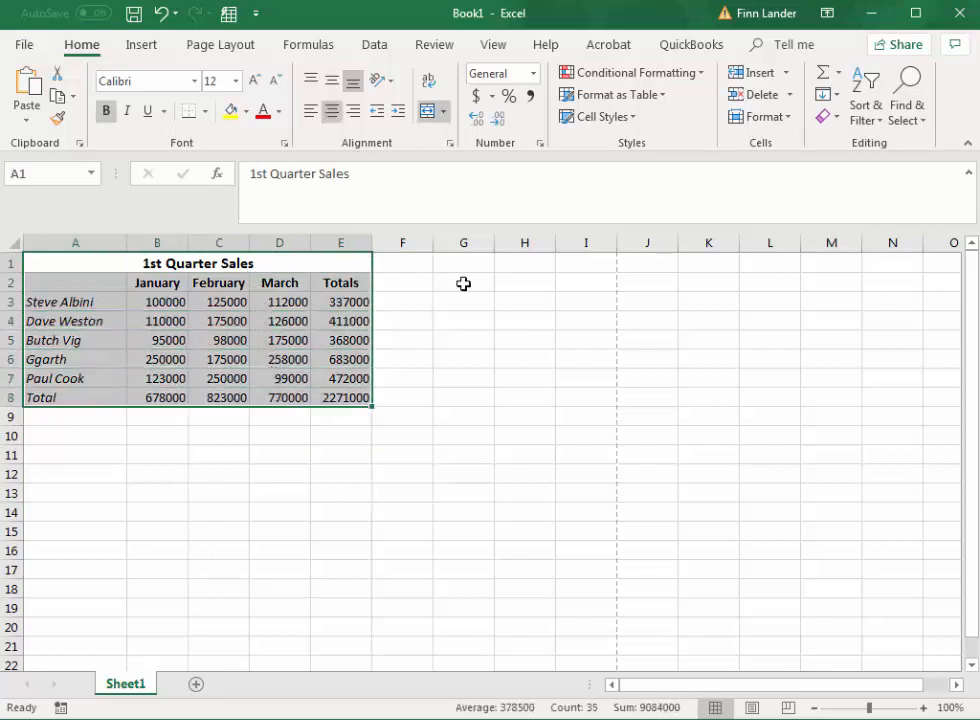
left_click(206, 111)
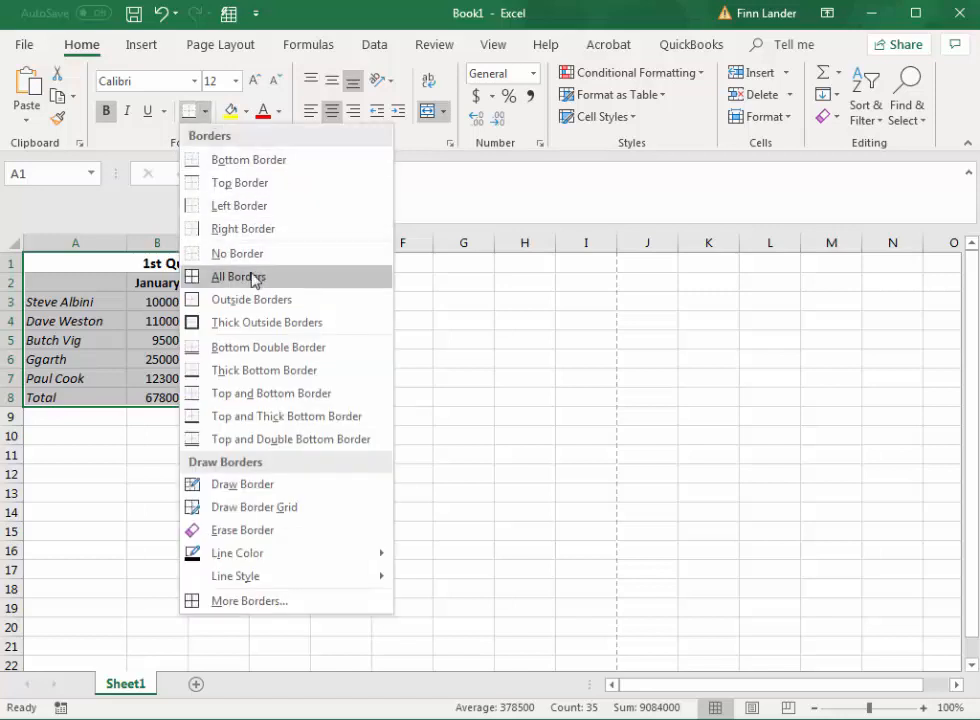
left_click(249, 280)
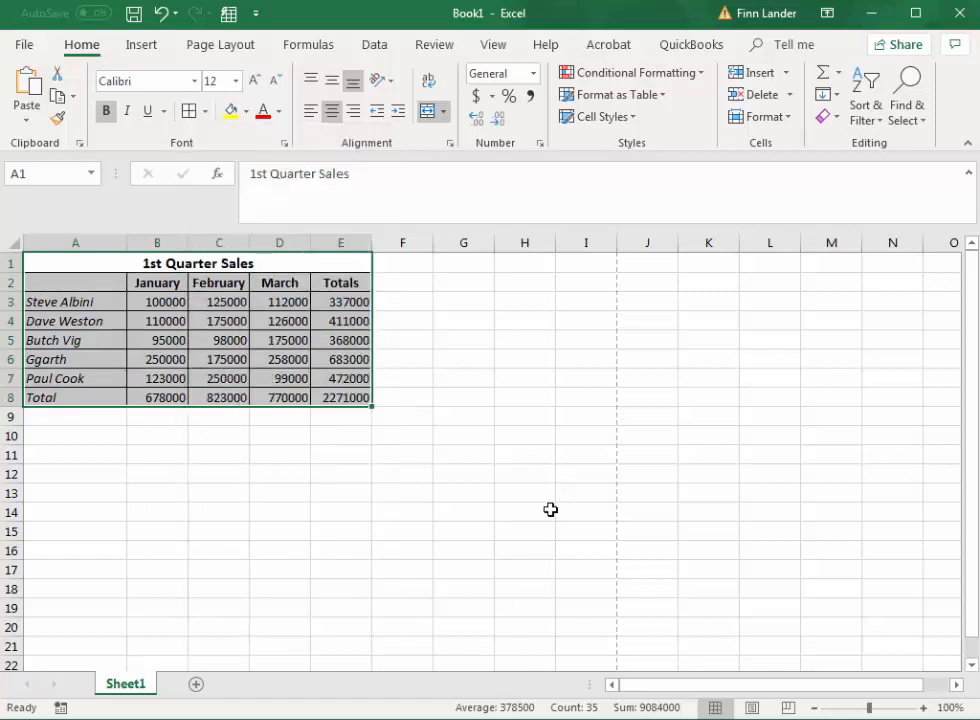
left_click(347, 481)
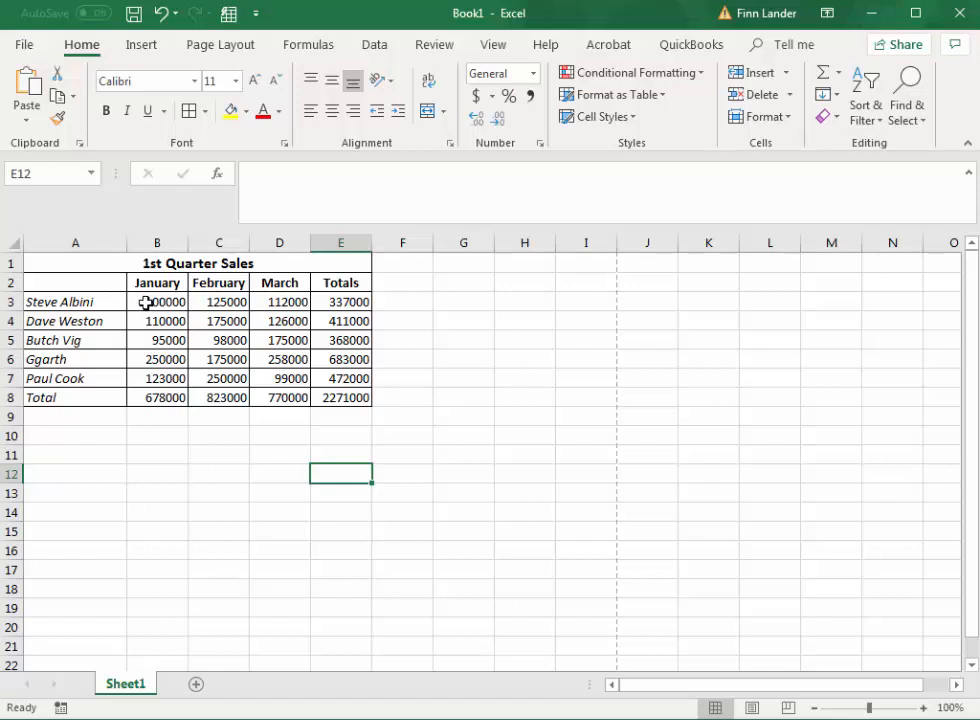
Step: Format the first salesperson's figures in B3:E3 as Currency
left_click_drag(146, 302, 330, 303)
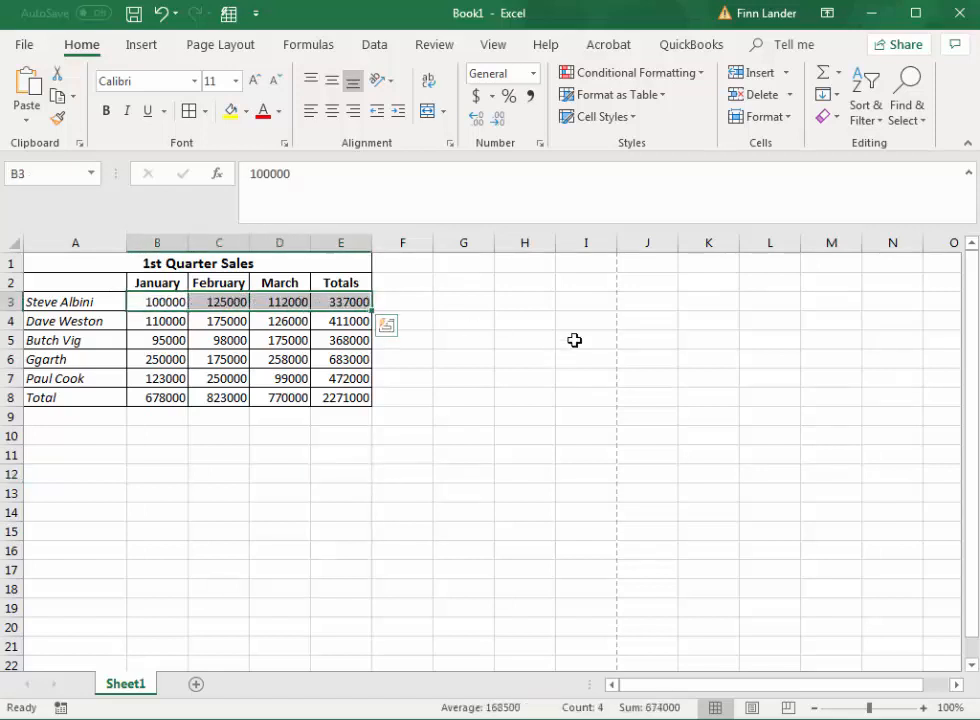
left_click(533, 77)
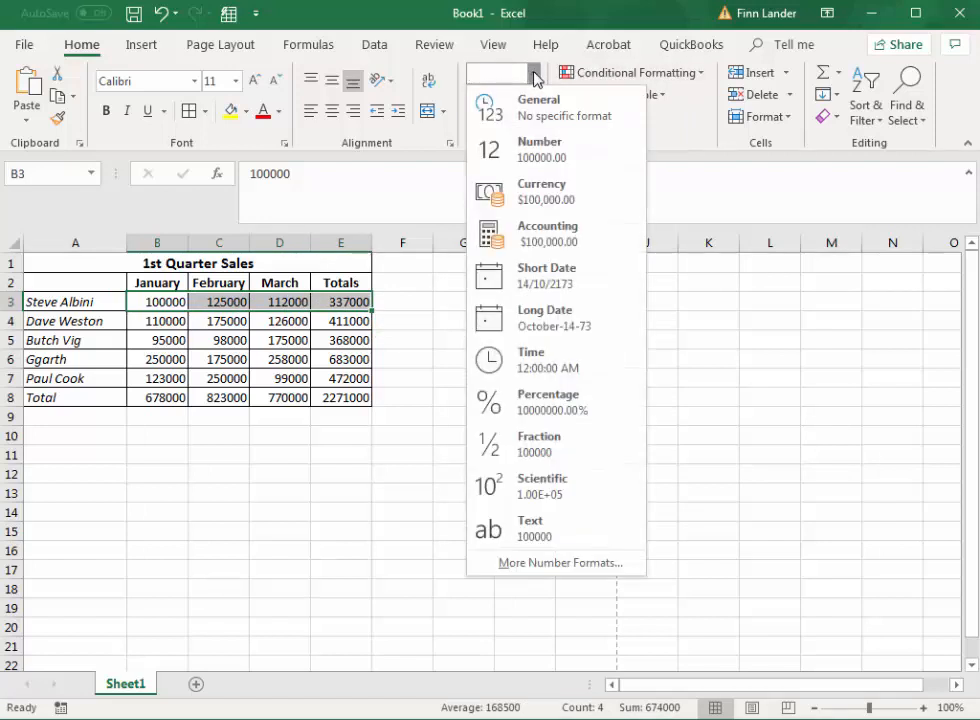
left_click(531, 203)
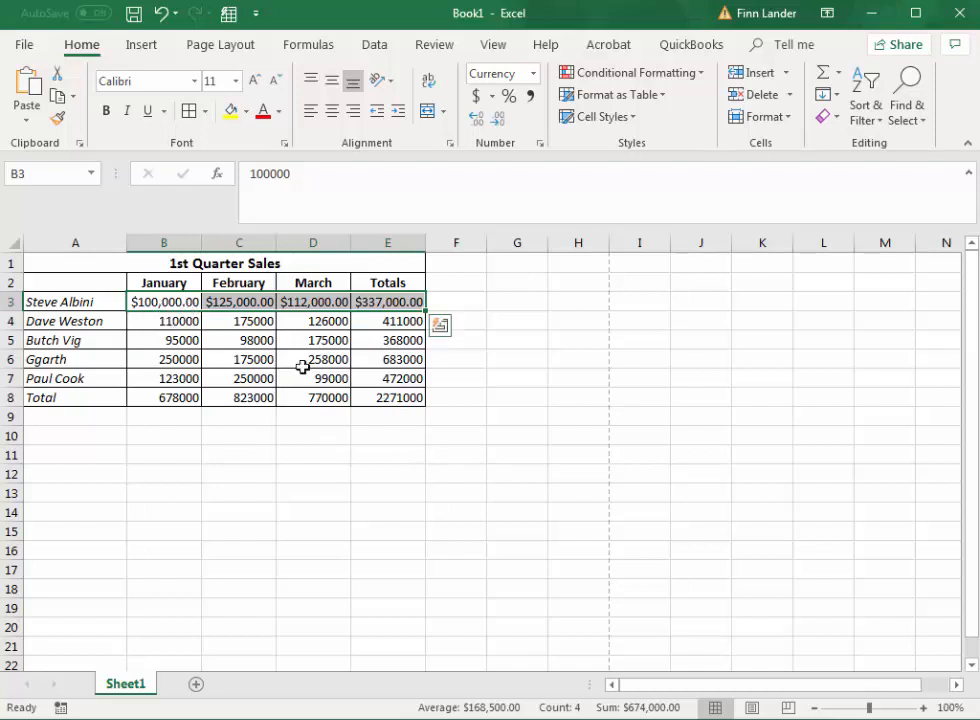
Step: Format the remaining figures in B4:E8 with two decimal places and the comma style
left_click_drag(166, 322, 410, 396)
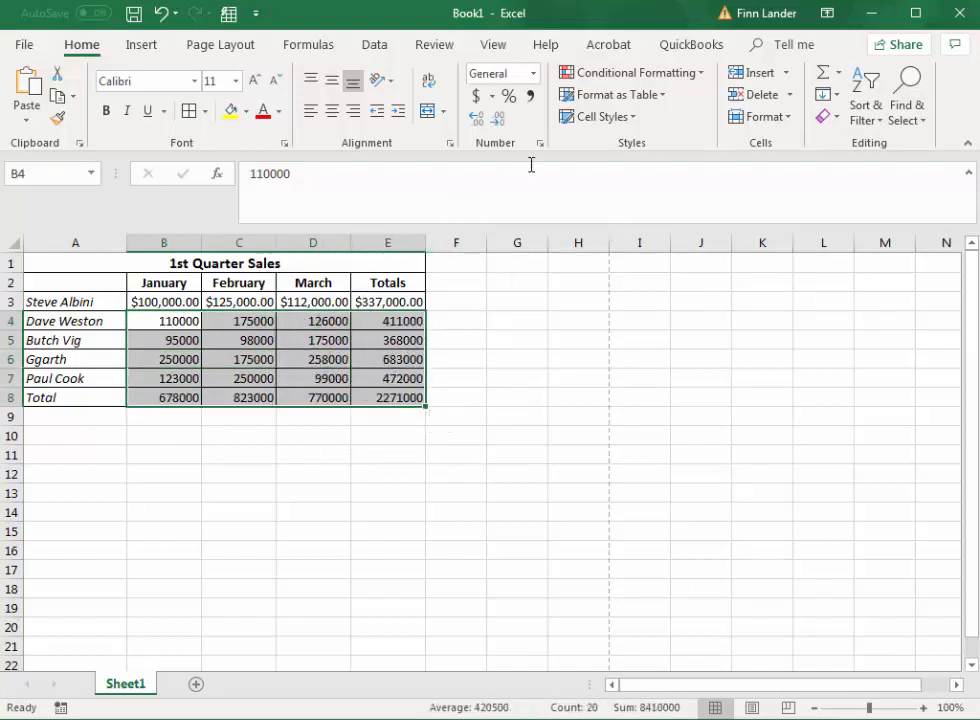
left_click(476, 120)
left_click(476, 120)
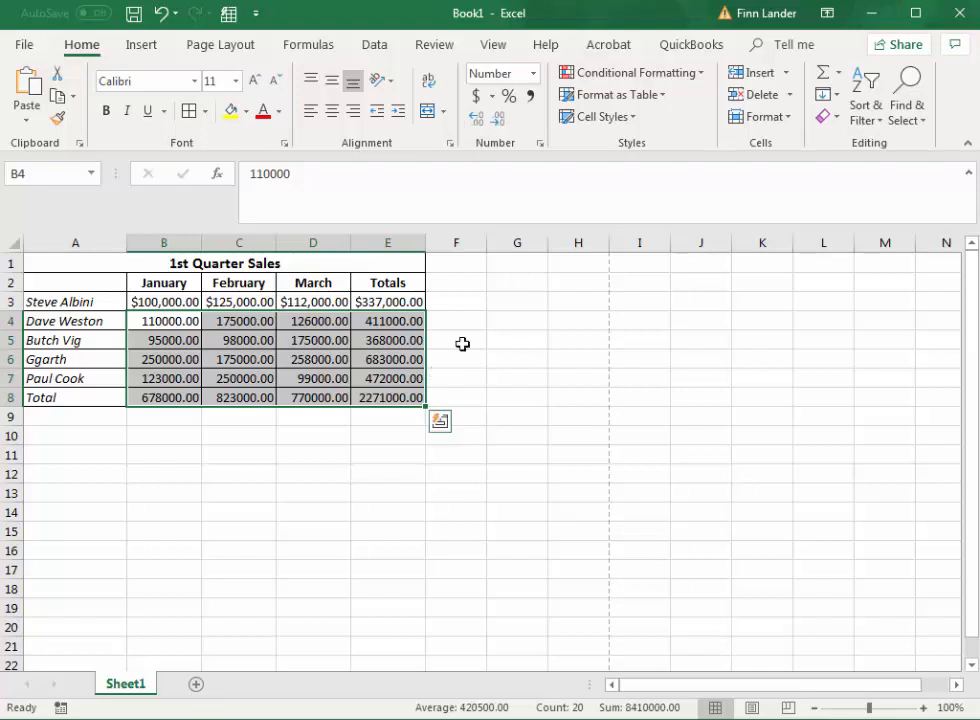
left_click(531, 96)
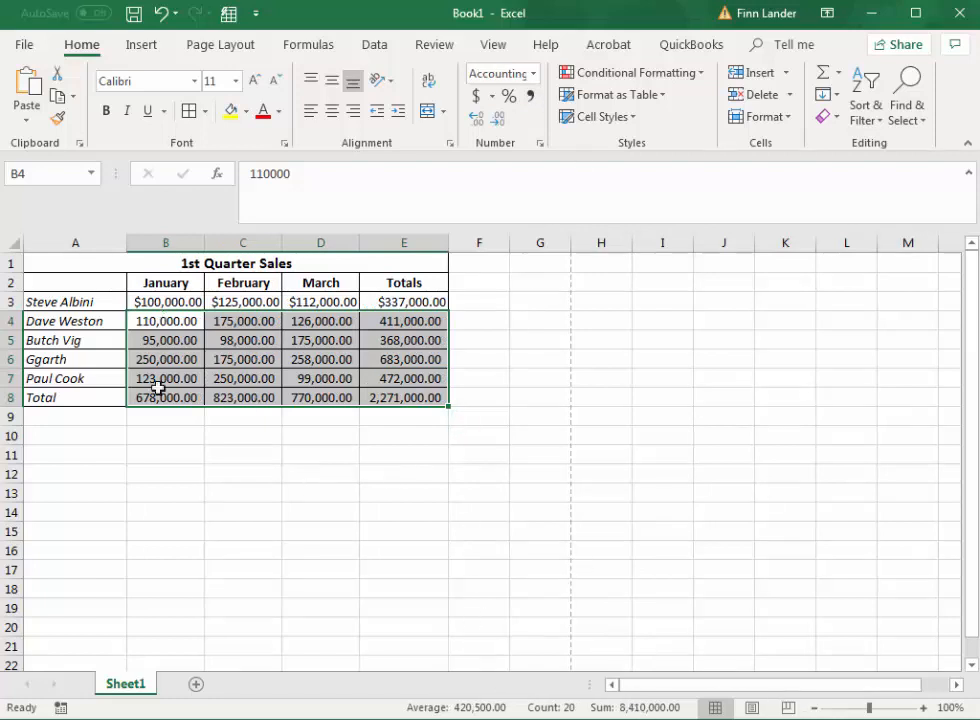
left_click(345, 508)
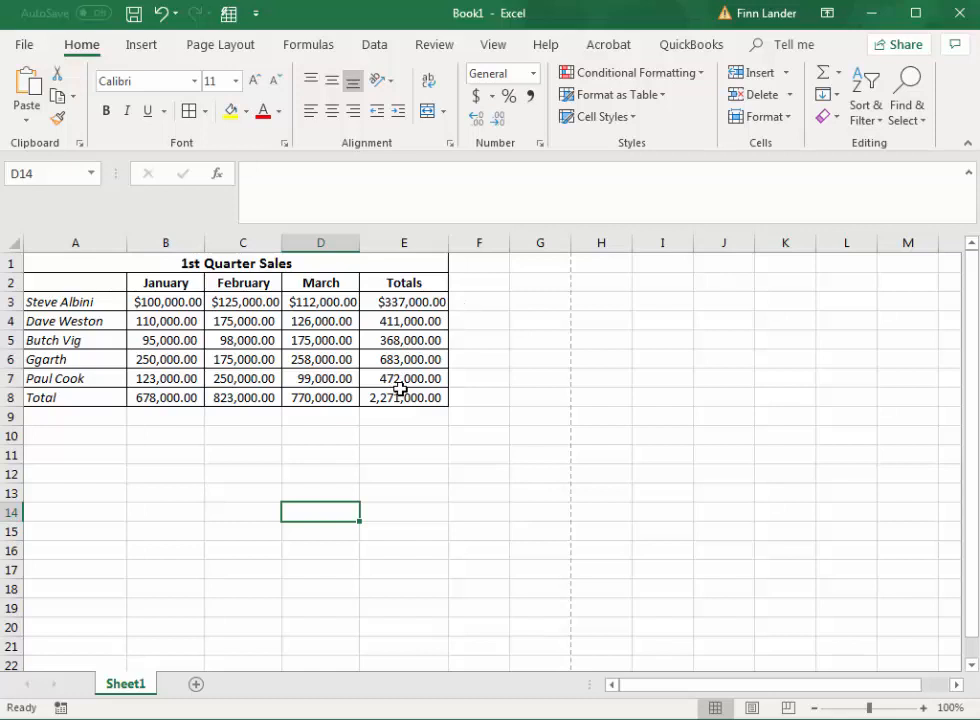
Step: Widen columns B through E together to the same larger width
left_click(173, 241)
left_click_drag(187, 242, 374, 243)
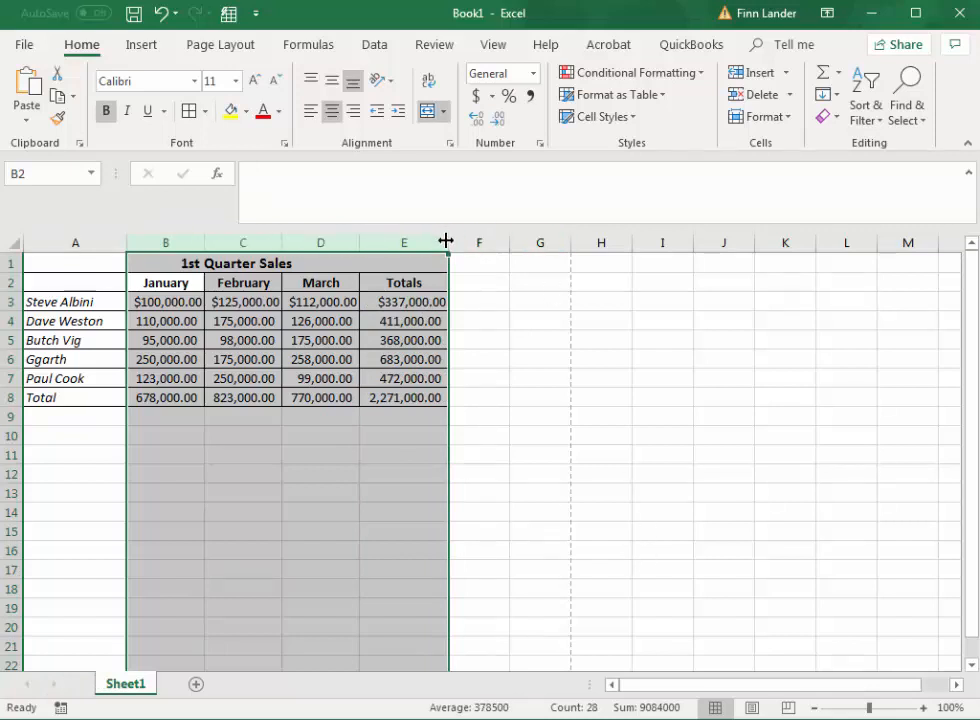
left_click_drag(445, 242, 469, 239)
left_click_drag(469, 238, 469, 238)
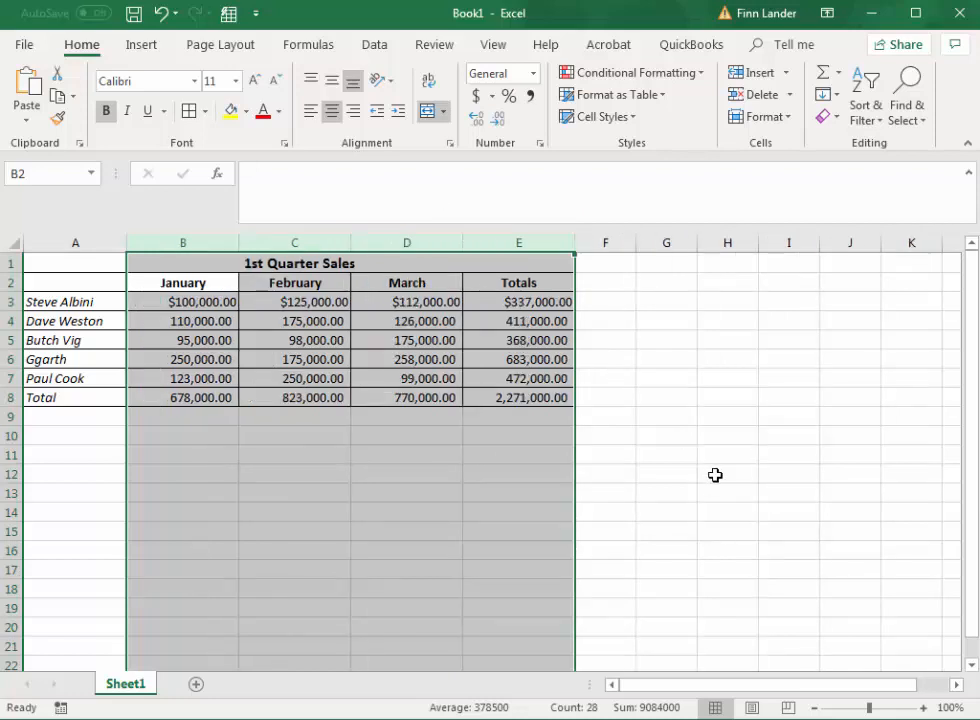
left_click(510, 434)
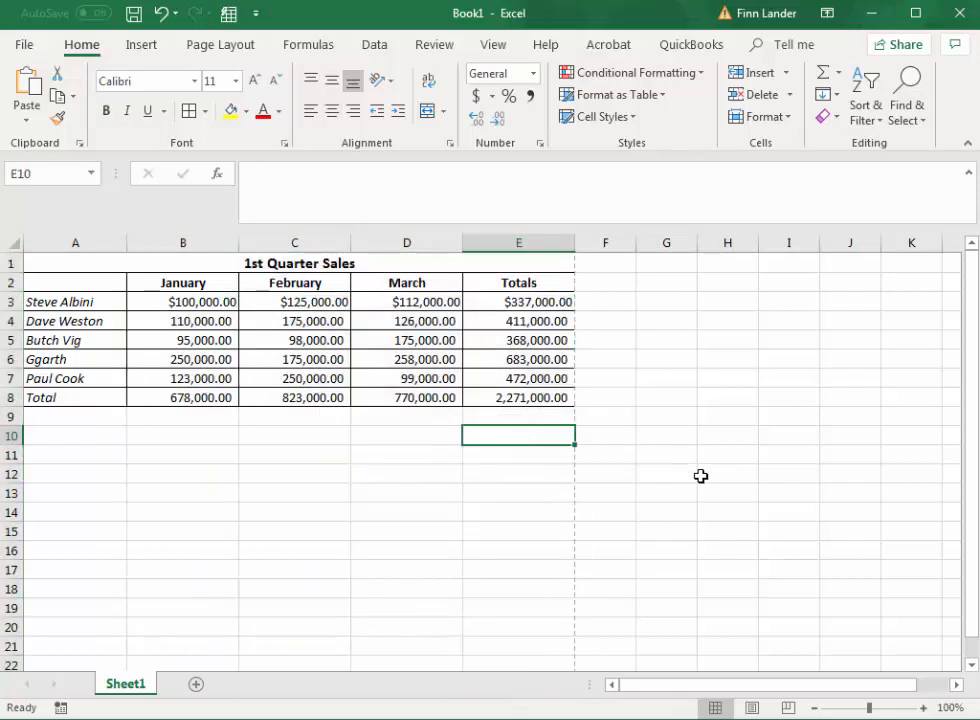